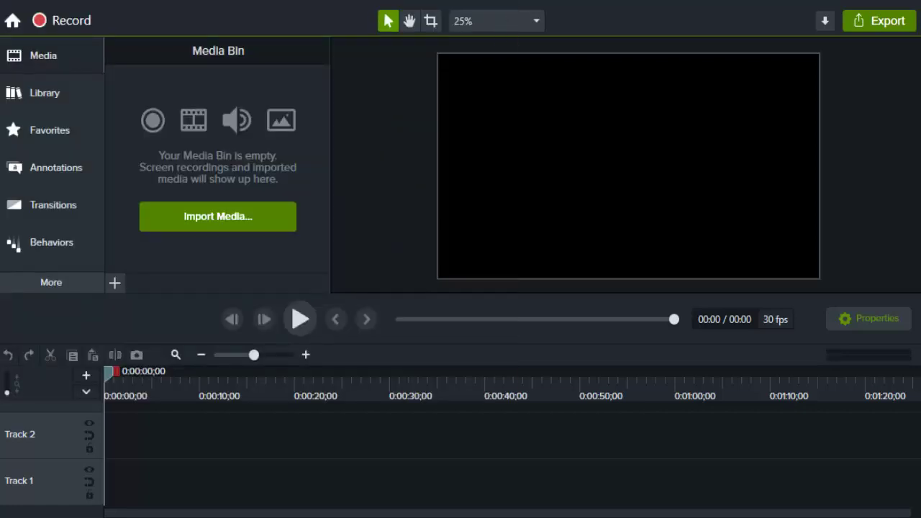
Import the 'how to split a video in camtasia studio 2022' .mp4 and place it on Track 1 at 0:00
{"action": "key", "text": "super+e"}
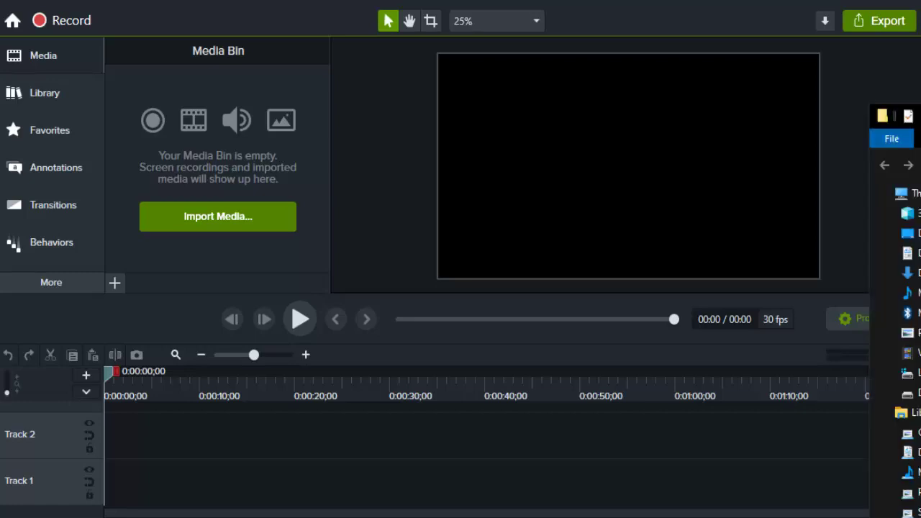
{"action": "key", "text": "alt+Tab"}
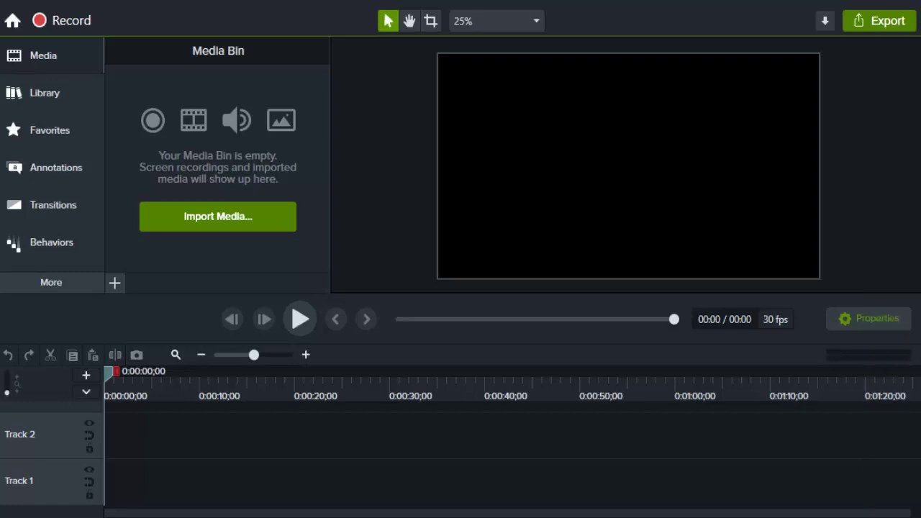
{"action": "left_click_drag", "start_coordinate": [367, 154], "coordinate": [273, 192]}
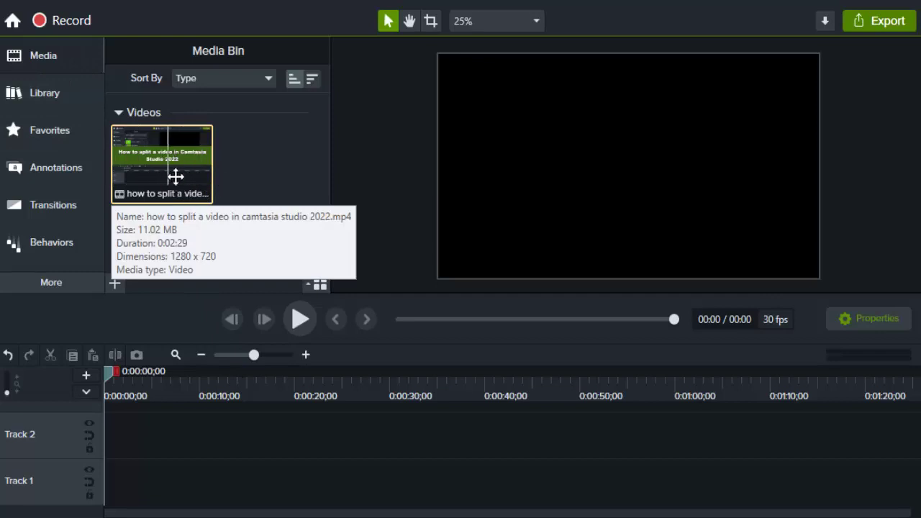
{"action": "left_click_drag", "start_coordinate": [177, 177], "coordinate": [180, 435]}
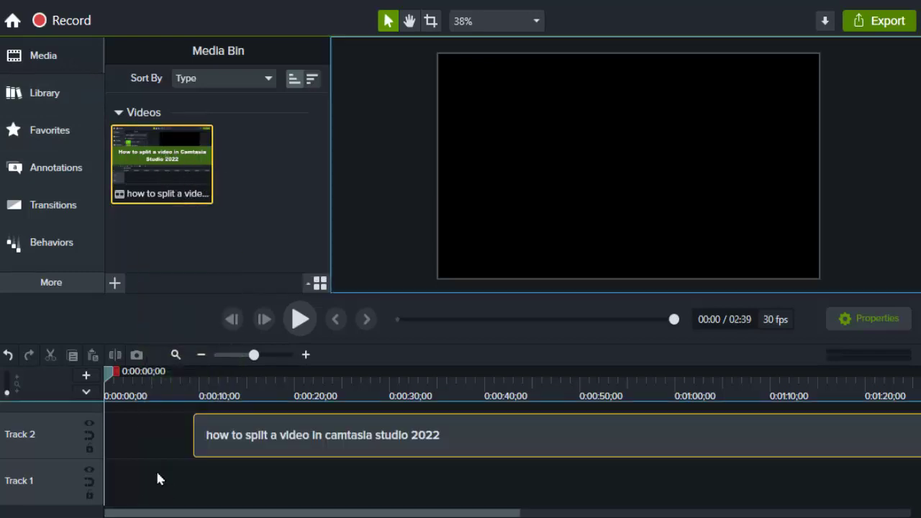
{"action": "left_click_drag", "start_coordinate": [262, 453], "coordinate": [128, 494]}
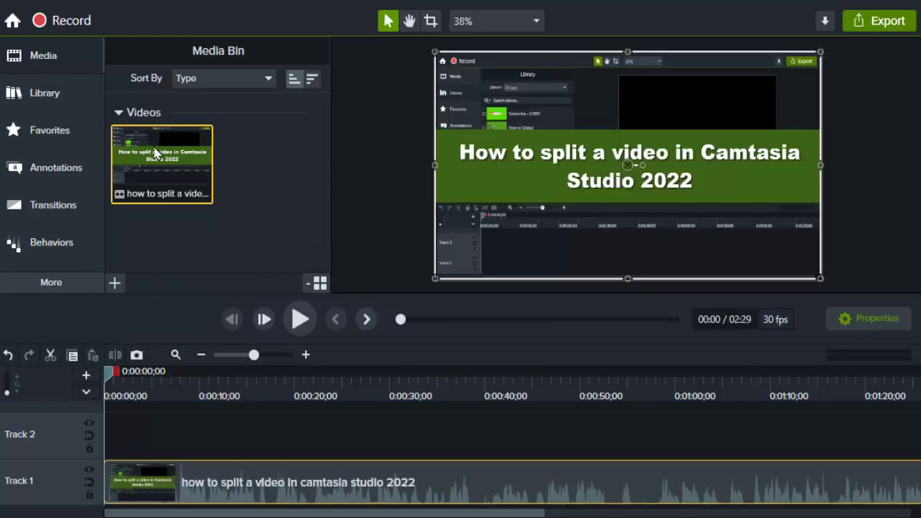
Browse the Annotations callout presets, keeping the Basic style
{"action": "left_click", "coordinate": [69, 177]}
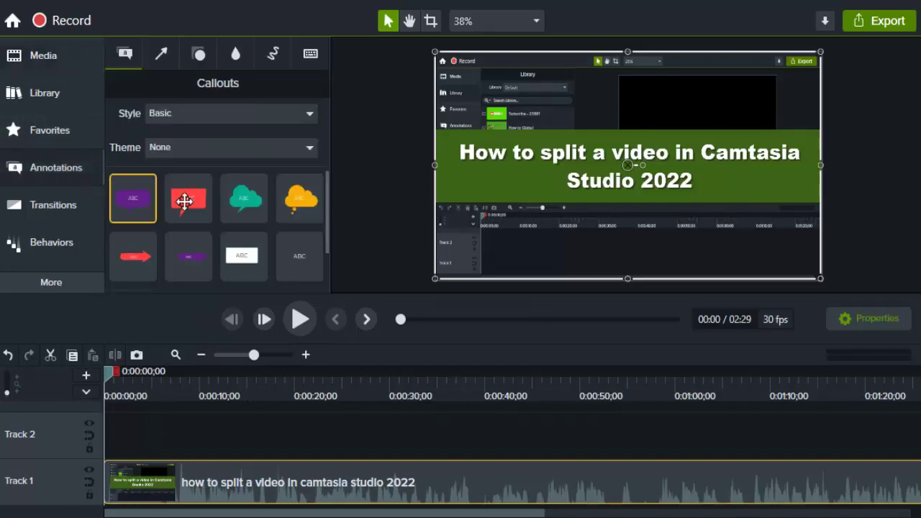
{"action": "scroll", "coordinate": [188, 207], "scroll_direction": "down", "scroll_amount": 1}
{"action": "scroll", "coordinate": [229, 219], "scroll_direction": "up", "scroll_amount": 1}
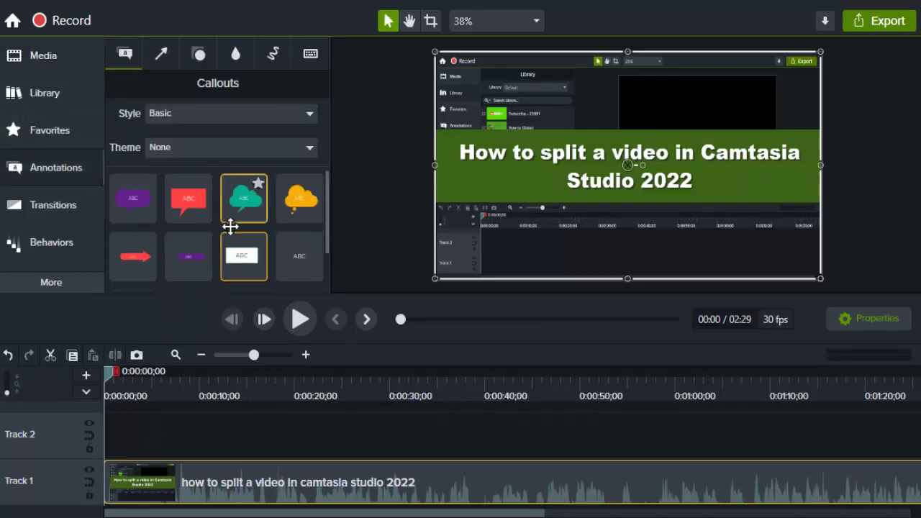
{"action": "left_click", "coordinate": [181, 114]}
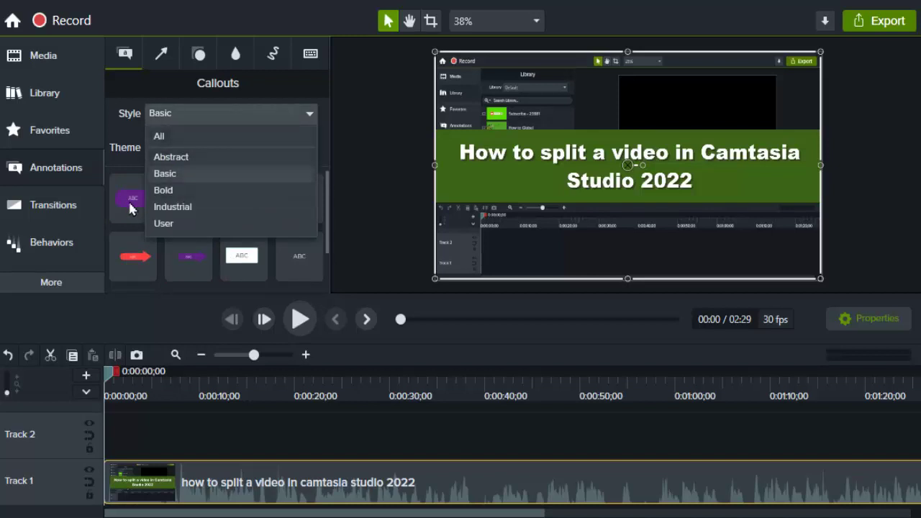
{"action": "left_click", "coordinate": [131, 88]}
{"action": "scroll", "coordinate": [188, 205], "scroll_direction": "down", "scroll_amount": 1}
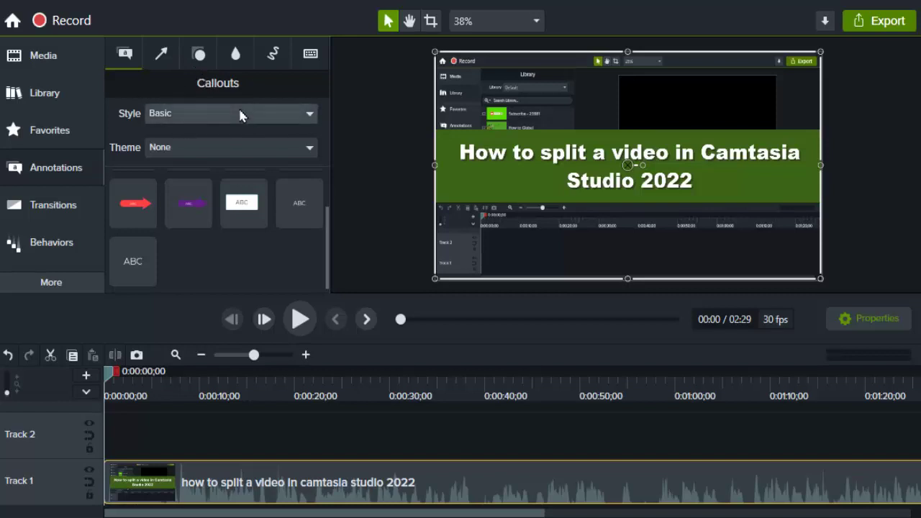
Browse the Arrows, Shapes, Blur & Highlight, Sketch Motion and Keystroke presets, ending on Arrows & Lines
{"action": "left_click", "coordinate": [163, 59]}
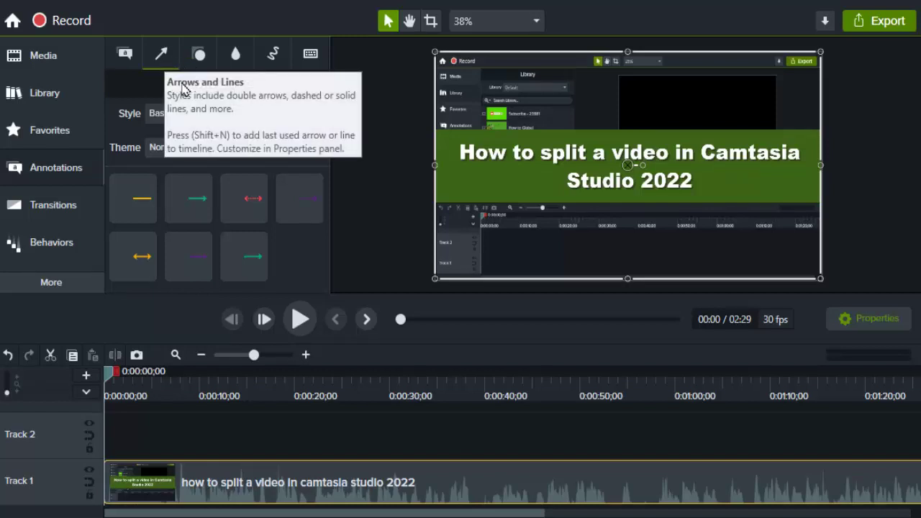
{"action": "left_click", "coordinate": [201, 56]}
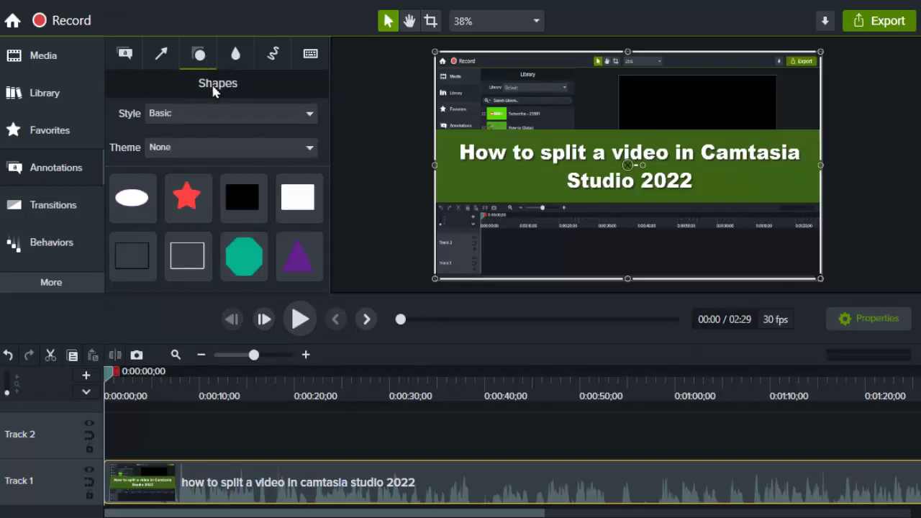
{"action": "left_click", "coordinate": [236, 54]}
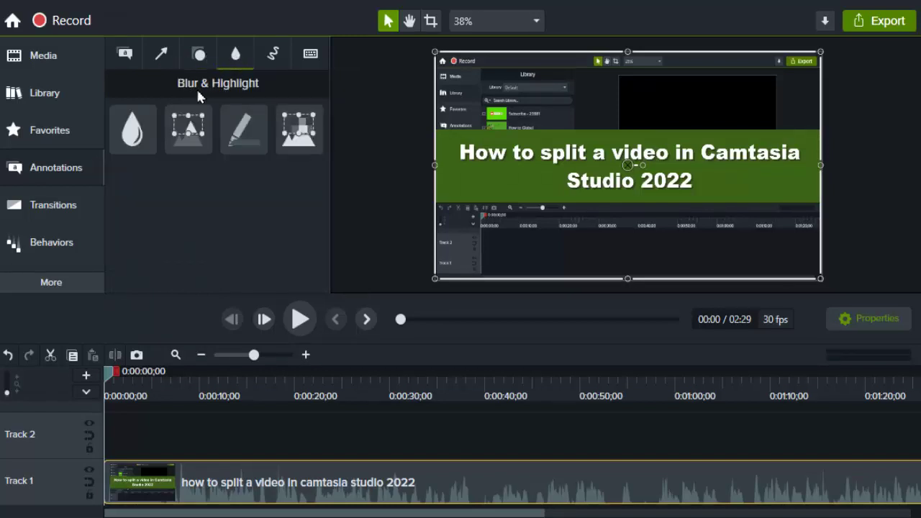
{"action": "left_click", "coordinate": [268, 61]}
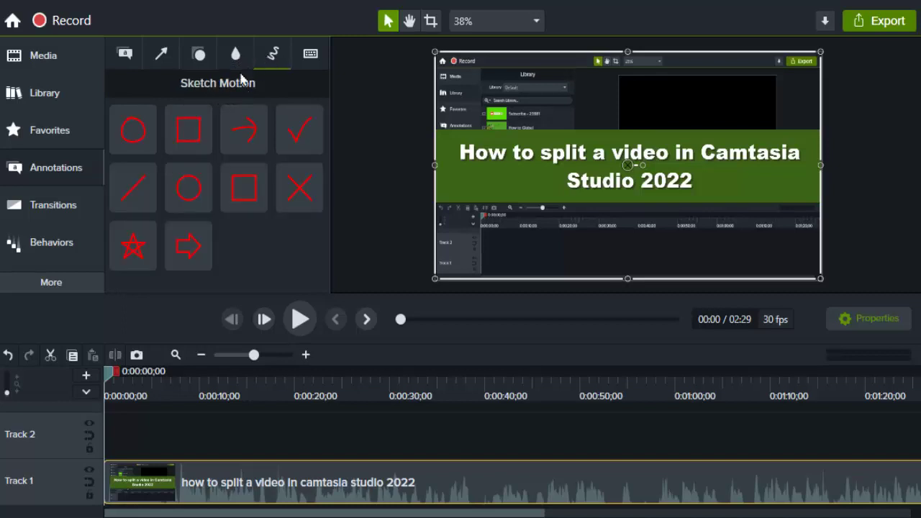
{"action": "left_click", "coordinate": [311, 55]}
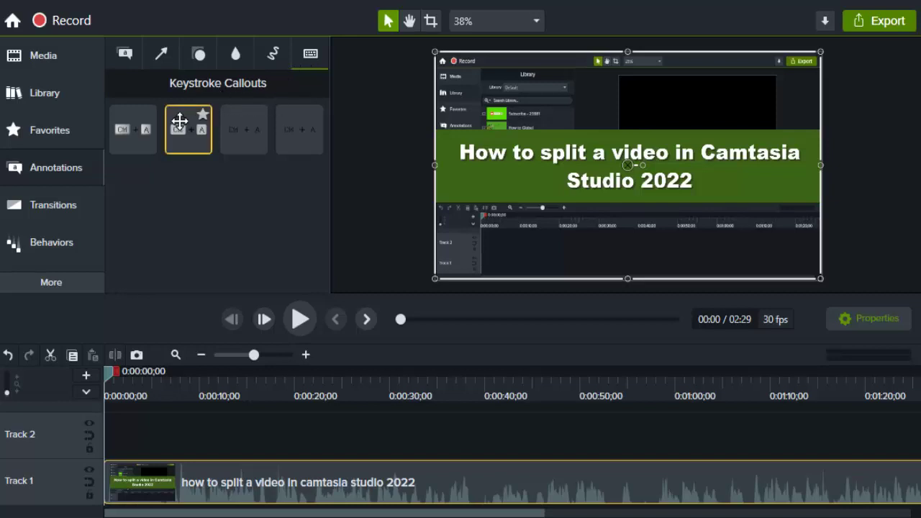
{"action": "left_click", "coordinate": [150, 64]}
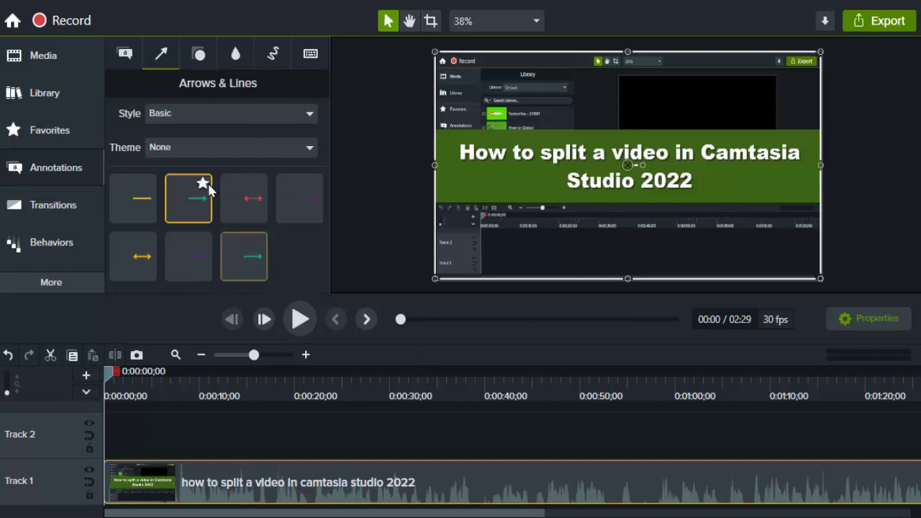
Set the Arrows & Lines Style filter to All and scroll through the presets
{"action": "left_click", "coordinate": [183, 115]}
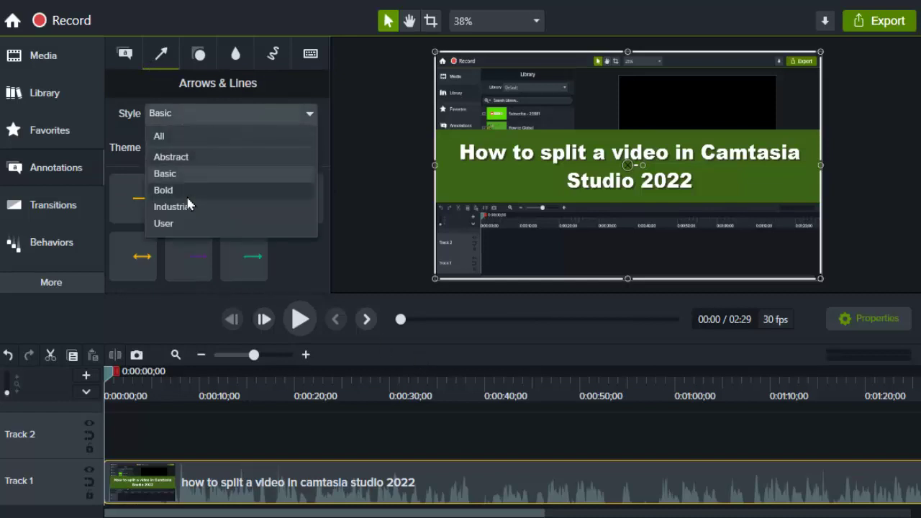
{"action": "left_click", "coordinate": [175, 138]}
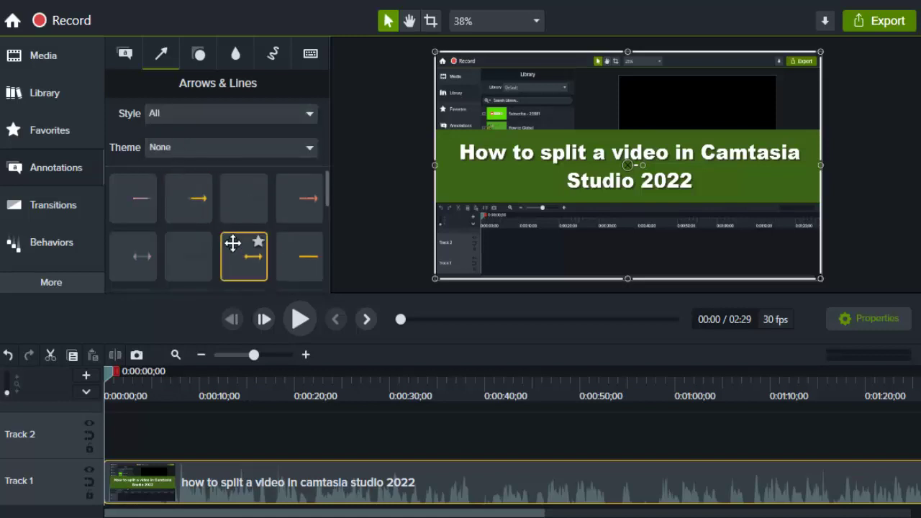
{"action": "scroll", "coordinate": [215, 206], "scroll_direction": "down", "scroll_amount": 1}
{"action": "scroll", "coordinate": [216, 207], "scroll_direction": "down", "scroll_amount": 5}
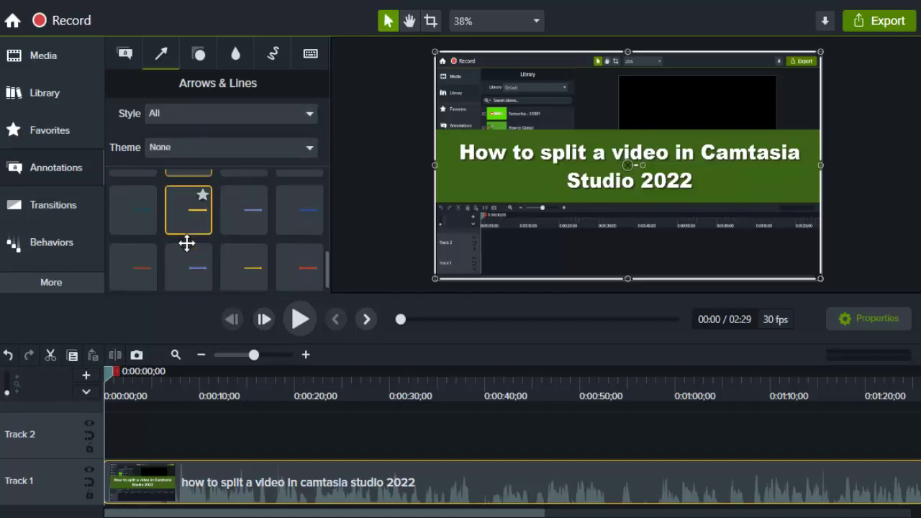
Return to the Callouts tab and scroll through its five Basic presets
{"action": "left_click", "coordinate": [124, 58]}
{"action": "scroll", "coordinate": [215, 214], "scroll_direction": "down", "scroll_amount": 4}
{"action": "scroll", "coordinate": [214, 218], "scroll_direction": "up", "scroll_amount": 4}
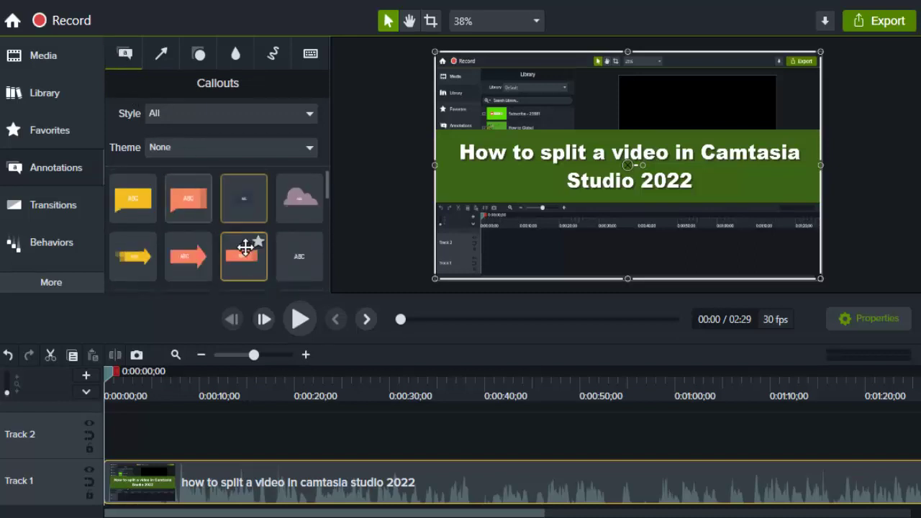
{"action": "scroll", "coordinate": [245, 248], "scroll_direction": "down", "scroll_amount": 2}
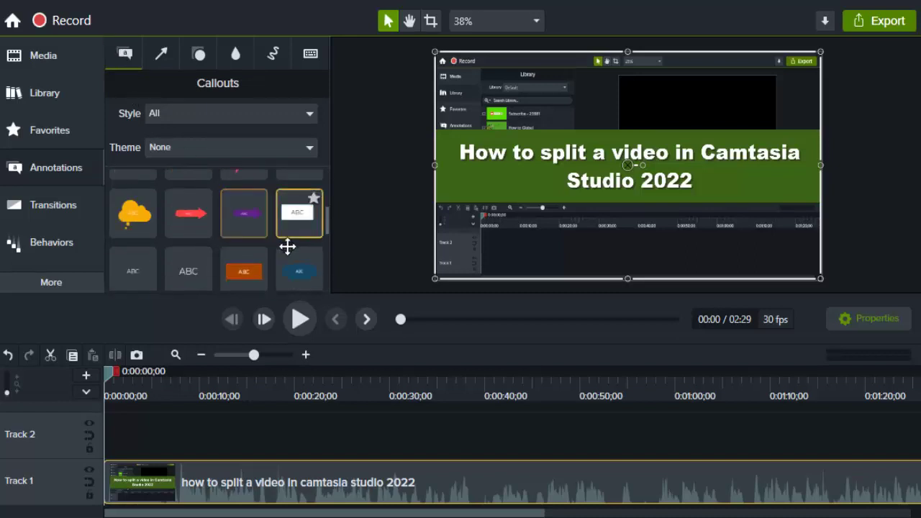
{"action": "scroll", "coordinate": [288, 247], "scroll_direction": "down", "scroll_amount": 2}
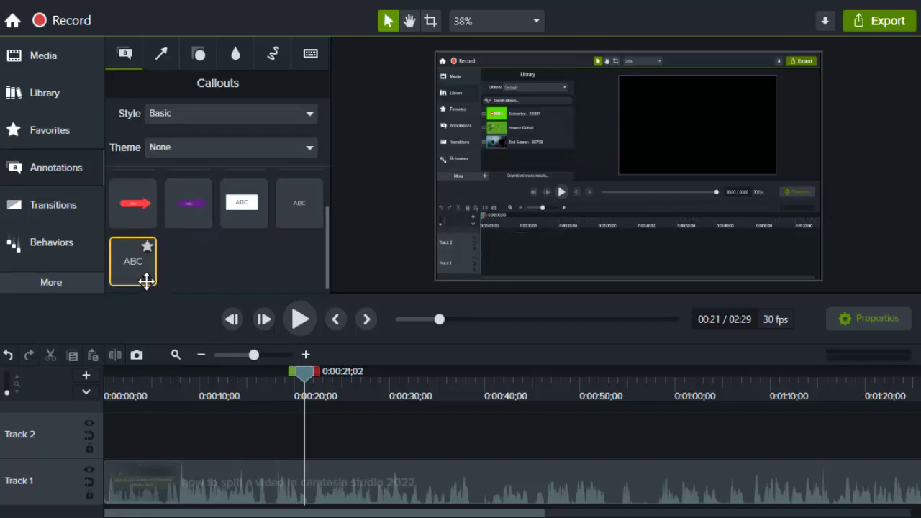
Add a Basic text callout on Track 2 near 0:16 reading 'Write here something', then return to its start
{"action": "left_click_drag", "start_coordinate": [146, 281], "coordinate": [257, 441]}
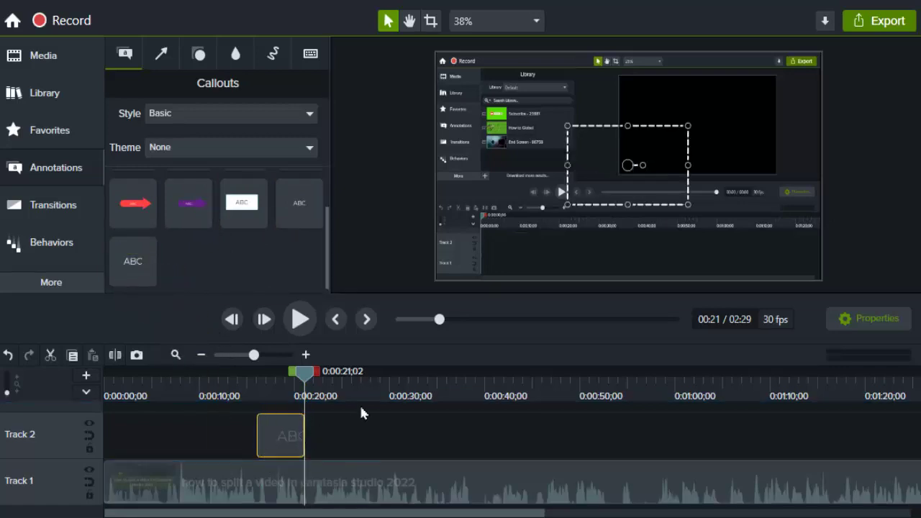
{"action": "left_click_drag", "start_coordinate": [308, 382], "coordinate": [278, 381]}
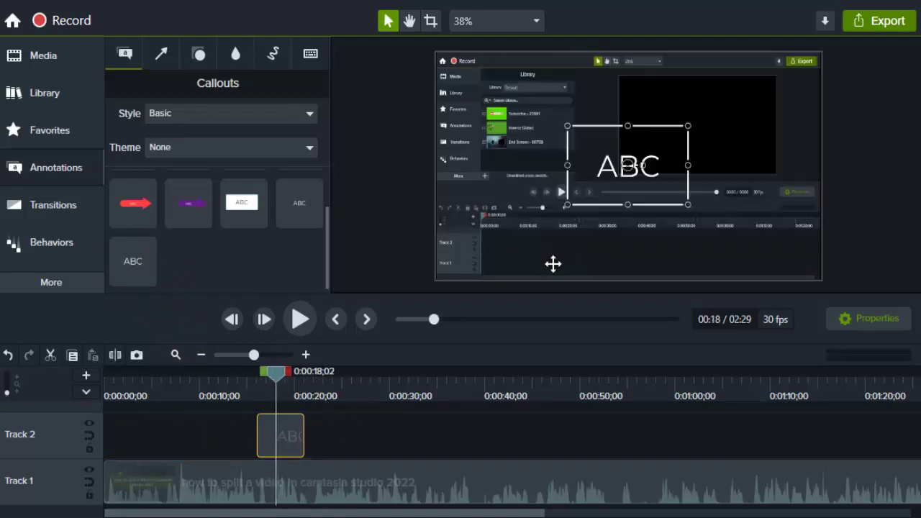
{"action": "double_click", "coordinate": [631, 188]}
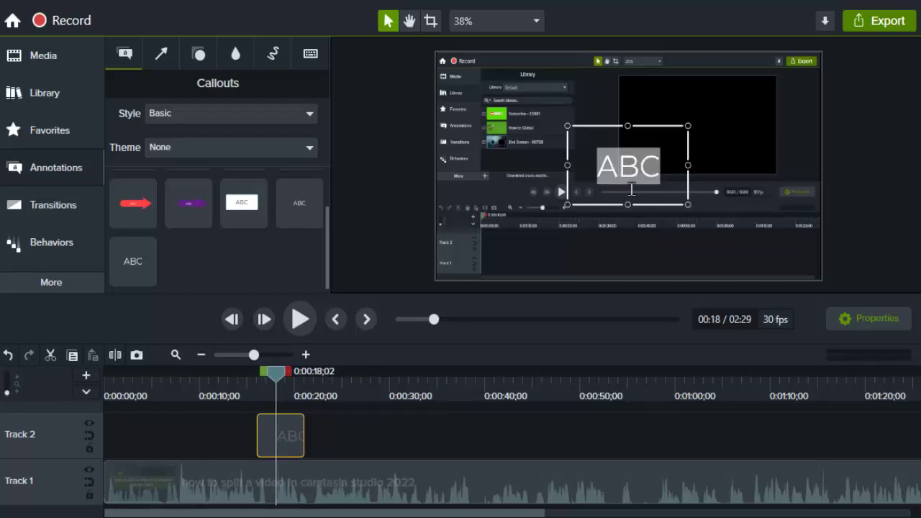
{"action": "type", "text": "W"}
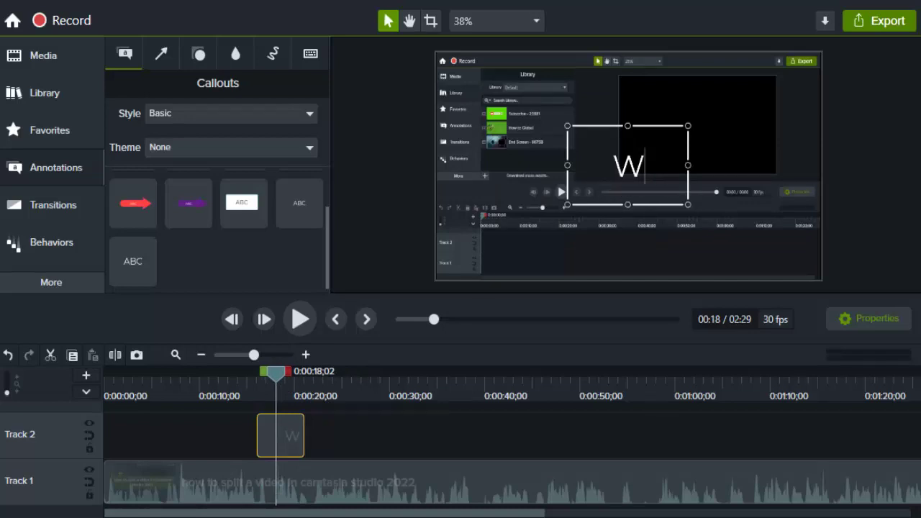
{"action": "type", "text": "rite "}
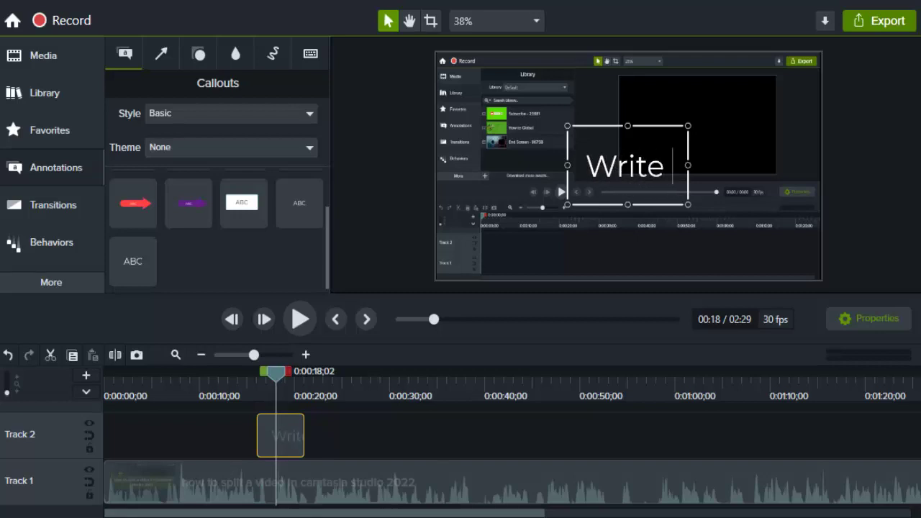
{"action": "type", "text": "here som"}
{"action": "key", "text": "BackSpace"}
{"action": "type", "text": "omething"}
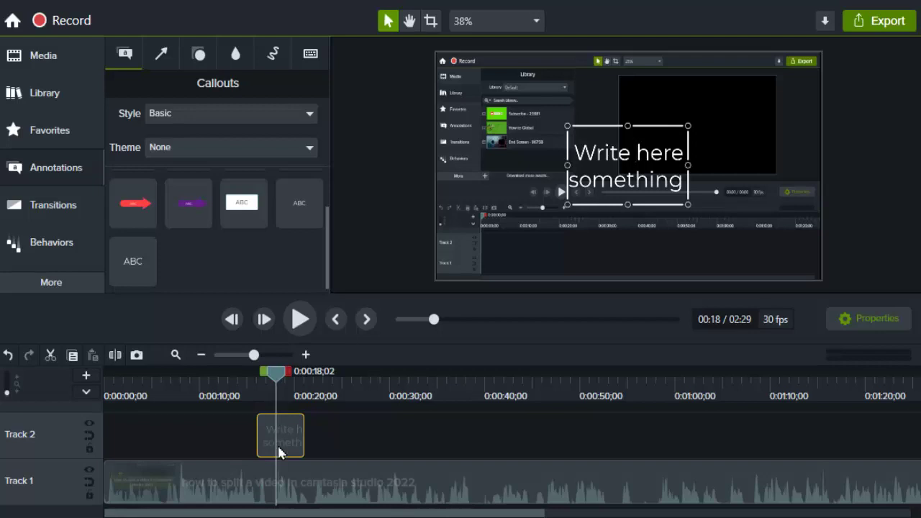
{"action": "key", "text": "ctrl+alt+Left"}
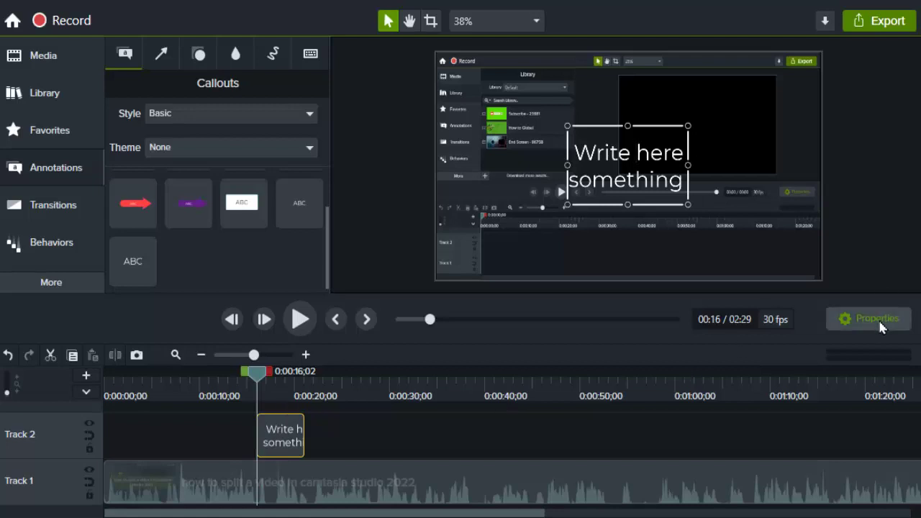
Resize the callout into a wide strip so its text fits on one line
{"action": "left_click", "coordinate": [842, 325]}
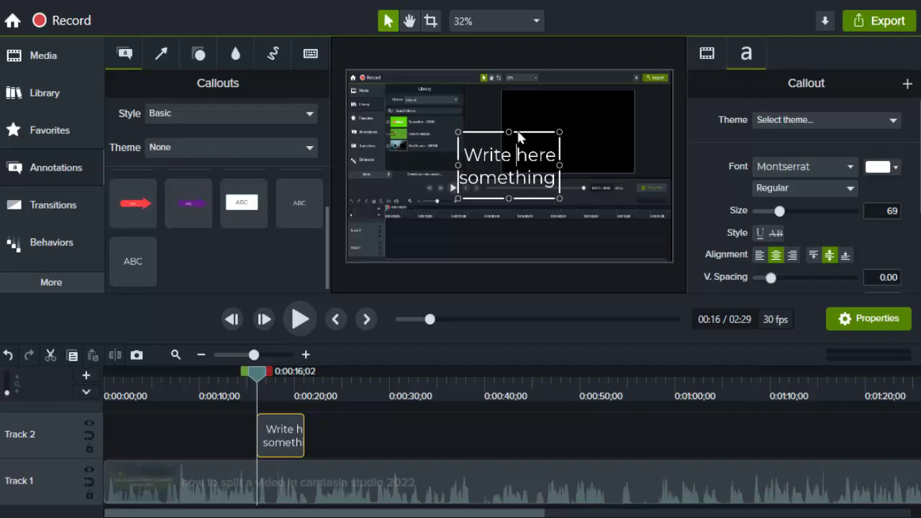
{"action": "left_click_drag", "start_coordinate": [520, 138], "coordinate": [551, 139]}
{"action": "left_click", "coordinate": [540, 154]}
{"action": "key", "text": "ctrl+z"}
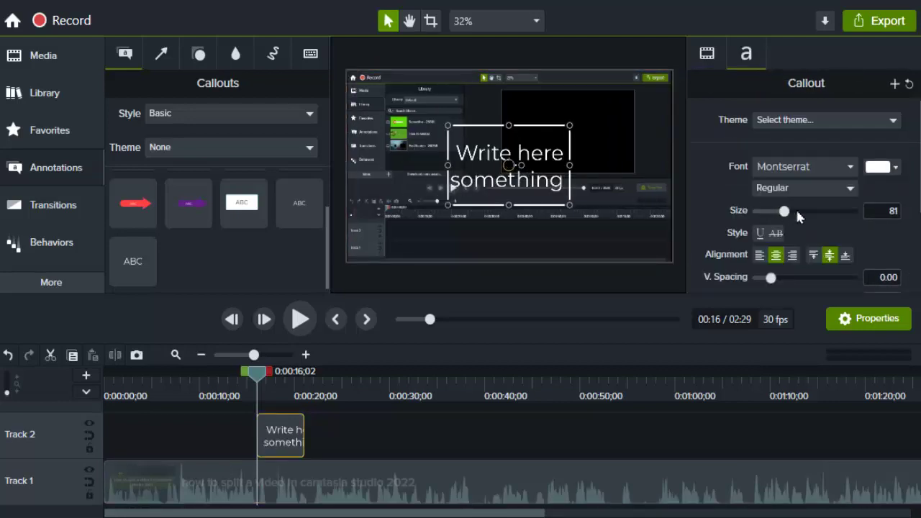
{"action": "mouse_move", "coordinate": [765, 214]}
{"action": "left_mouse_down"}
{"action": "mouse_move", "coordinate": [775, 209]}
{"action": "mouse_move", "coordinate": [764, 214]}
{"action": "left_mouse_up"}
{"action": "left_click_drag", "start_coordinate": [449, 126], "coordinate": [402, 164]}
{"action": "left_click_drag", "start_coordinate": [780, 216], "coordinate": [786, 218]}
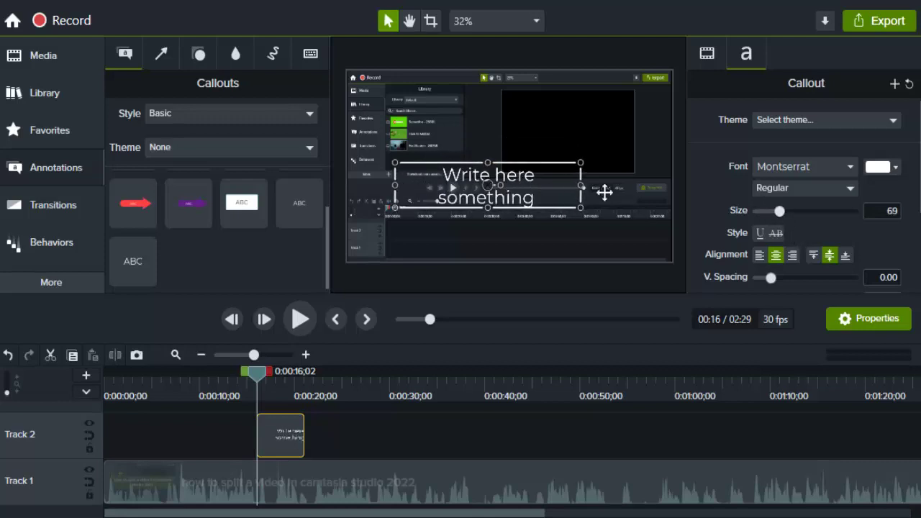
{"action": "left_click_drag", "start_coordinate": [580, 186], "coordinate": [645, 241]}
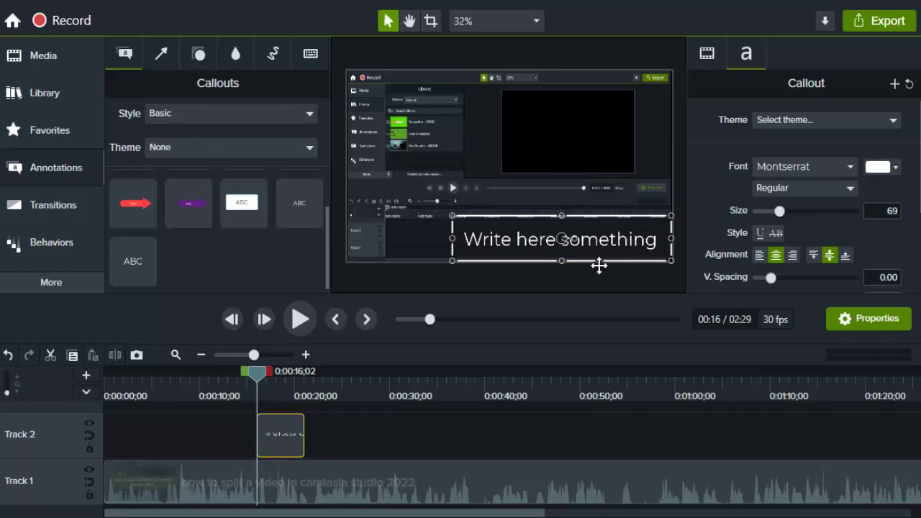
Set the callout font to Arial Black with Bold style
{"action": "left_click", "coordinate": [826, 190]}
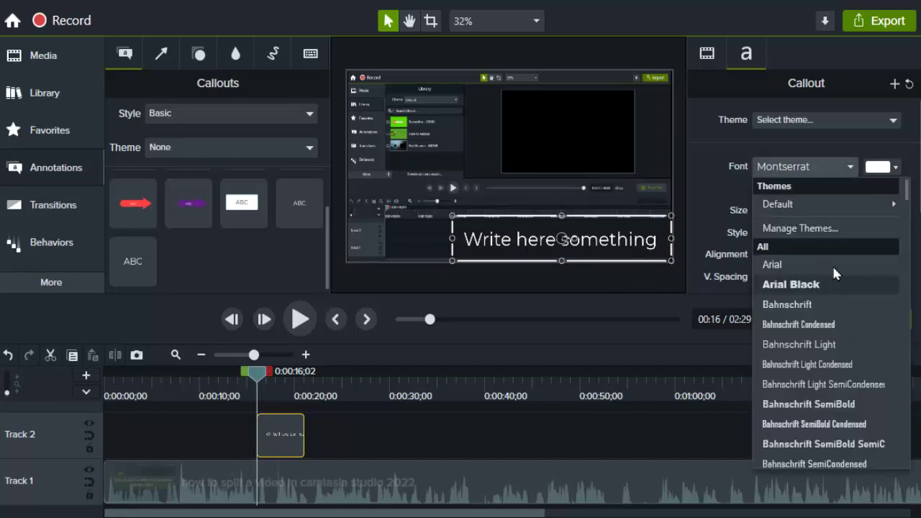
{"action": "left_click", "coordinate": [837, 285]}
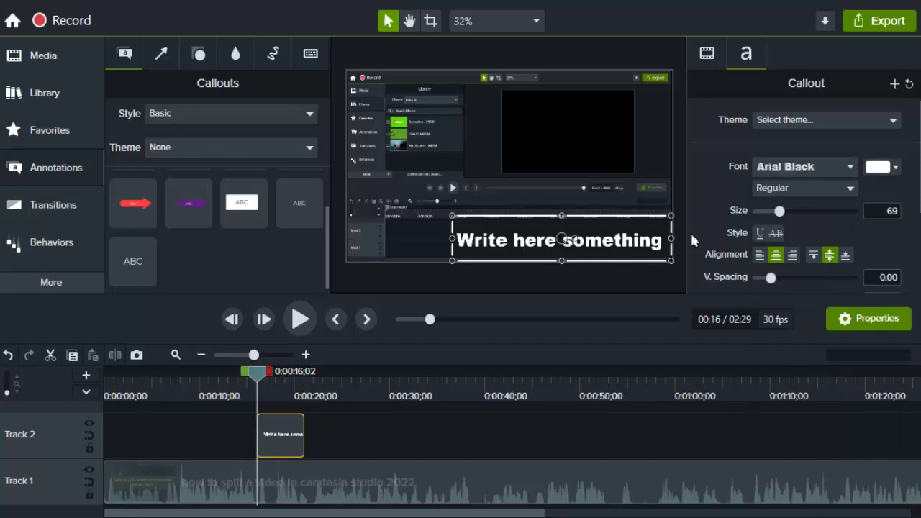
{"action": "left_click", "coordinate": [774, 191]}
{"action": "left_click", "coordinate": [790, 244]}
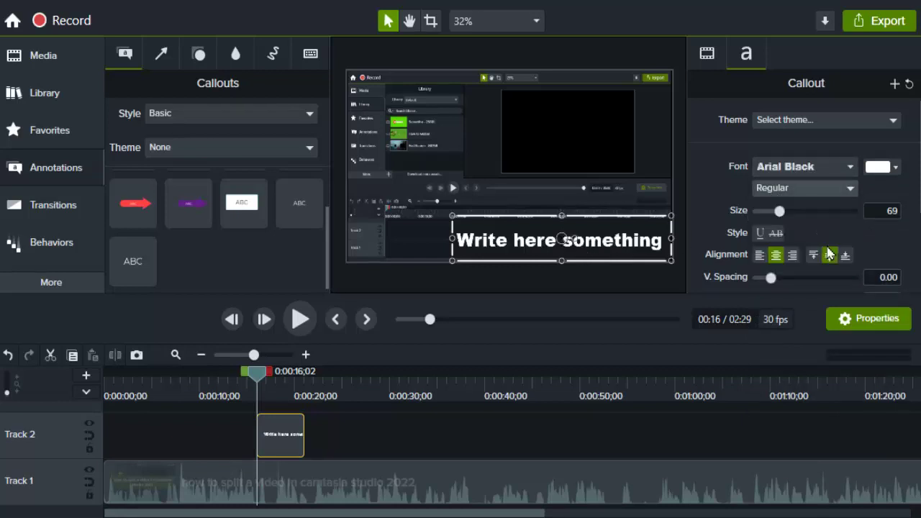
{"action": "left_click", "coordinate": [793, 124]}
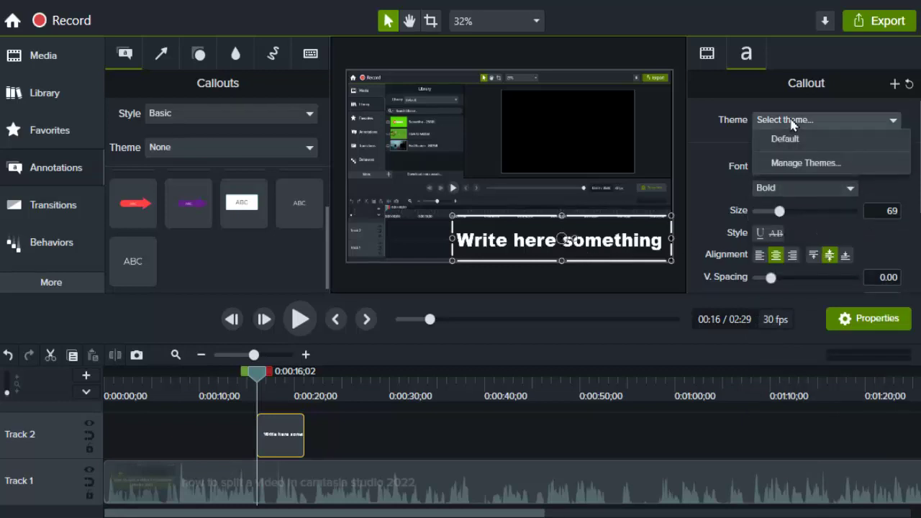
{"action": "left_click", "coordinate": [791, 163]}
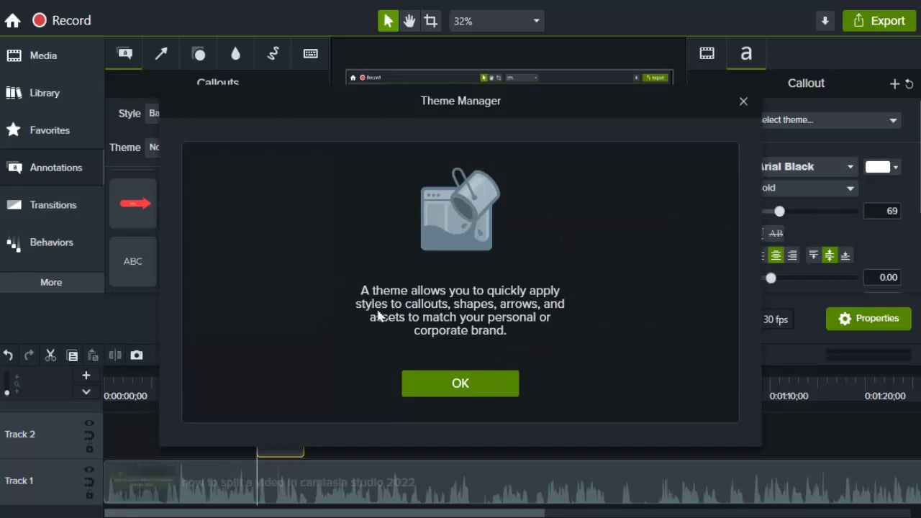
{"action": "left_click", "coordinate": [450, 382]}
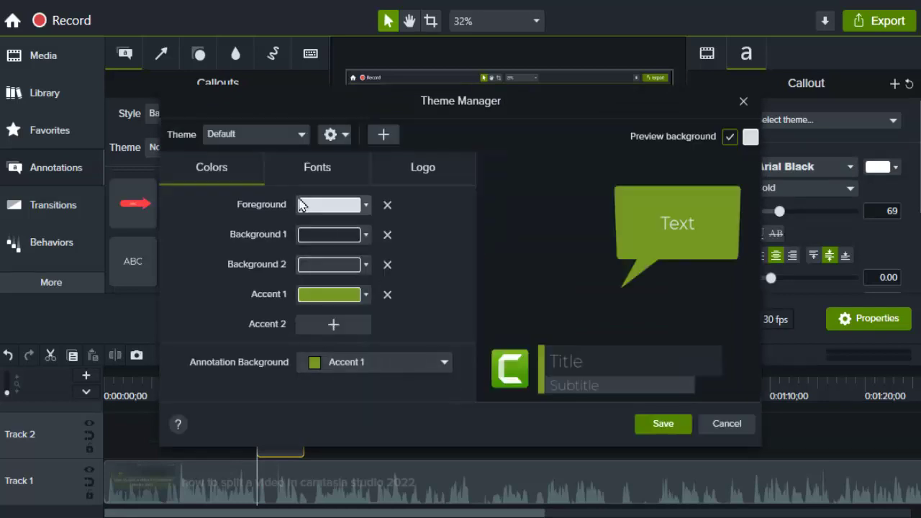
{"action": "left_click", "coordinate": [302, 168]}
{"action": "left_click", "coordinate": [230, 172]}
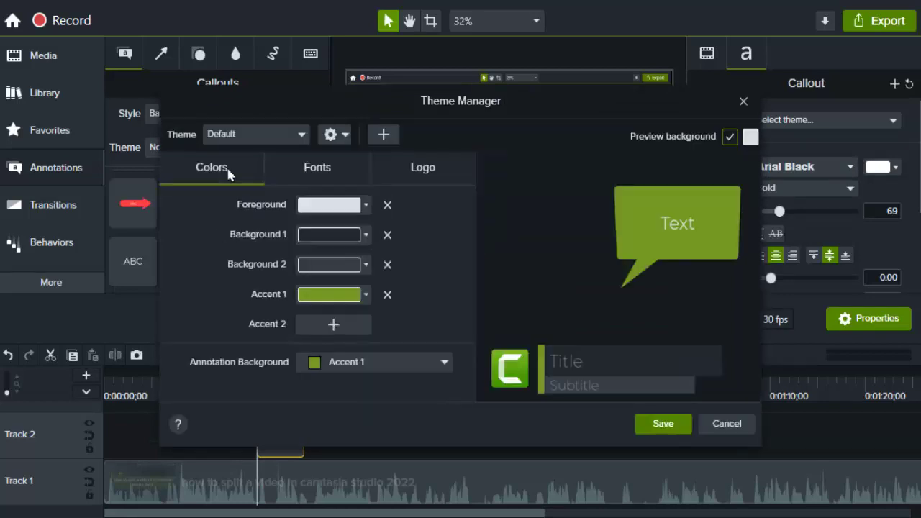
{"action": "left_click", "coordinate": [322, 209]}
{"action": "left_click", "coordinate": [529, 405]}
{"action": "left_click", "coordinate": [439, 369]}
{"action": "left_click", "coordinate": [440, 368]}
{"action": "left_click", "coordinate": [275, 135]}
{"action": "left_click", "coordinate": [275, 136]}
{"action": "left_click", "coordinate": [331, 135]}
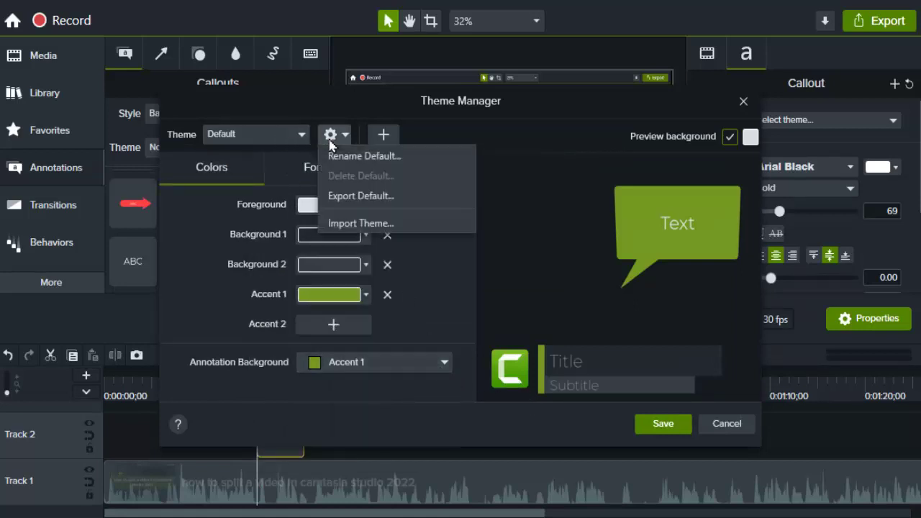
{"action": "left_click", "coordinate": [330, 137]}
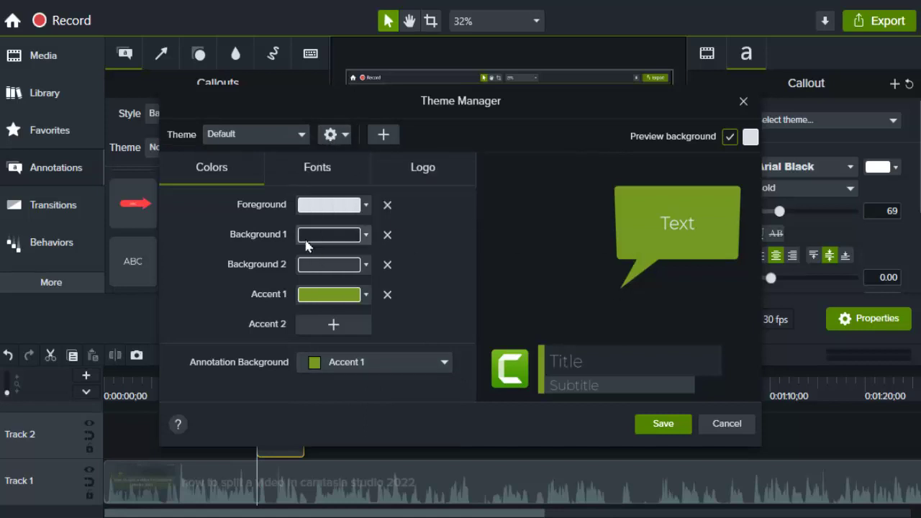
{"action": "left_click", "coordinate": [316, 173]}
{"action": "left_click", "coordinate": [335, 207]}
{"action": "left_click", "coordinate": [374, 204]}
{"action": "left_click", "coordinate": [410, 176]}
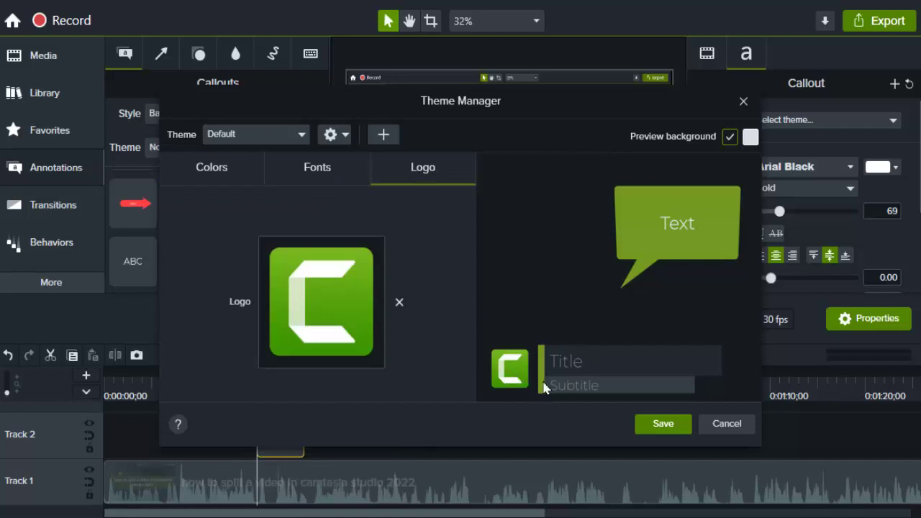
{"action": "left_click", "coordinate": [399, 303]}
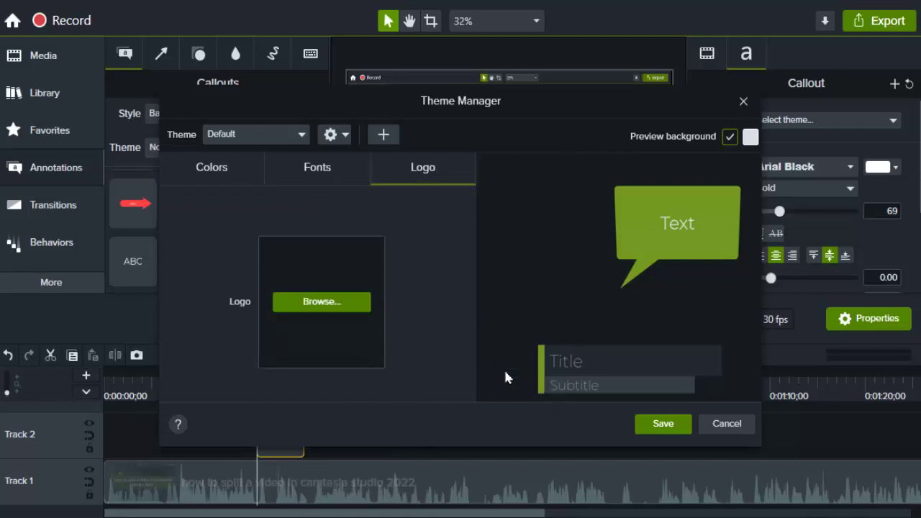
{"action": "left_click", "coordinate": [331, 305]}
{"action": "scroll", "coordinate": [410, 277], "scroll_direction": "down", "scroll_amount": 5}
{"action": "scroll", "coordinate": [422, 281], "scroll_direction": "down", "scroll_amount": 2}
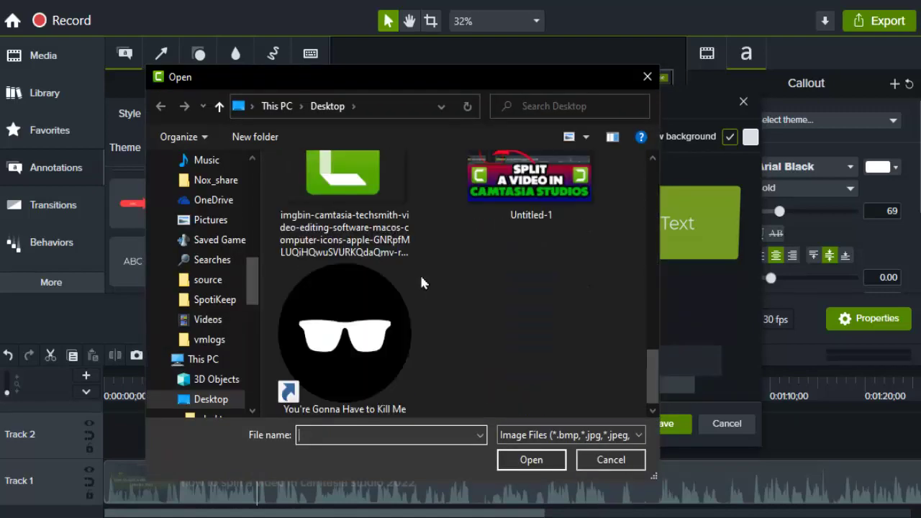
{"action": "scroll", "coordinate": [417, 277], "scroll_direction": "up", "scroll_amount": 15}
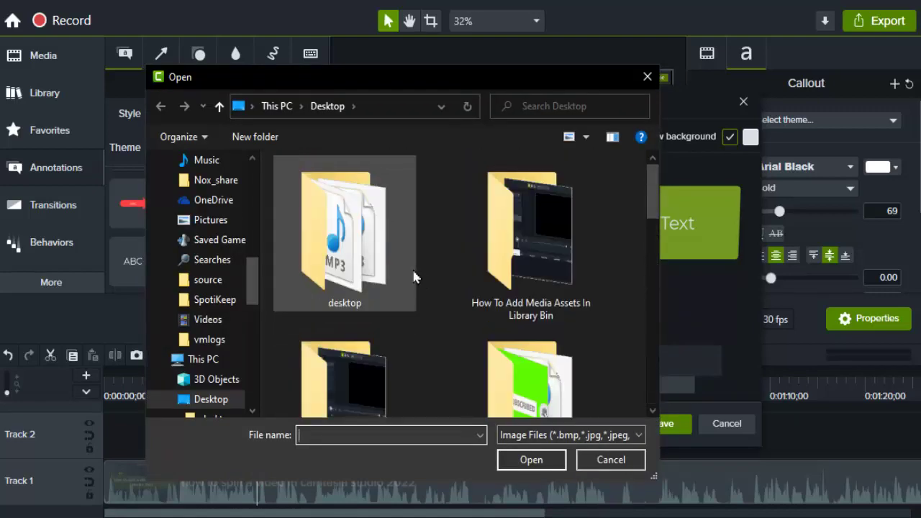
{"action": "scroll", "coordinate": [412, 275], "scroll_direction": "down", "scroll_amount": 5}
{"action": "left_click", "coordinate": [648, 76]}
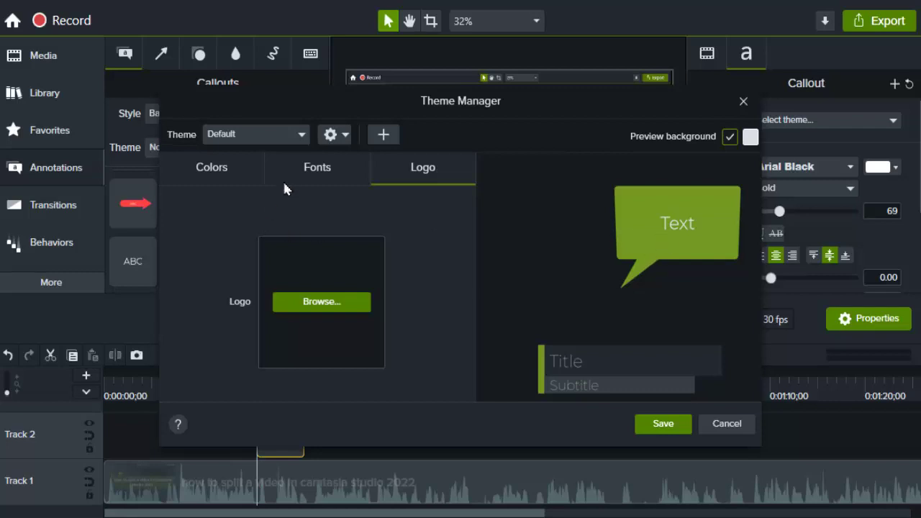
{"action": "left_click", "coordinate": [299, 170]}
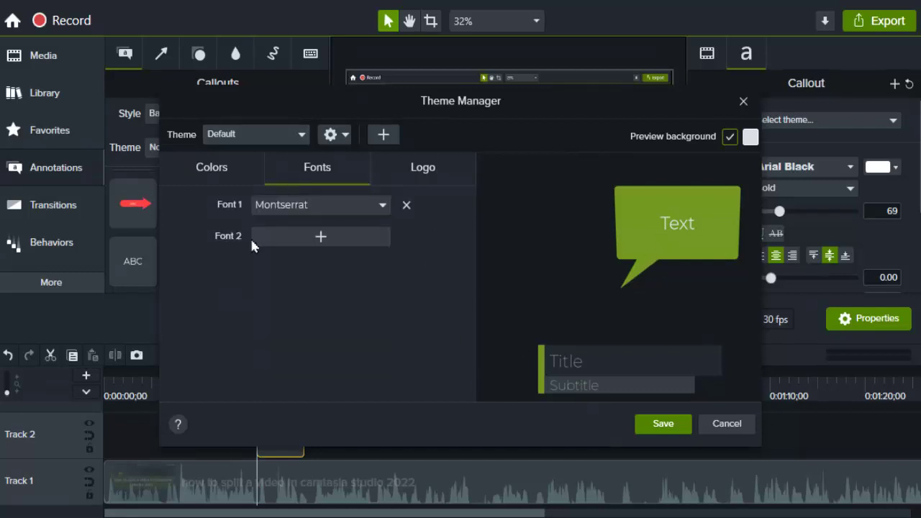
{"action": "left_click", "coordinate": [213, 180]}
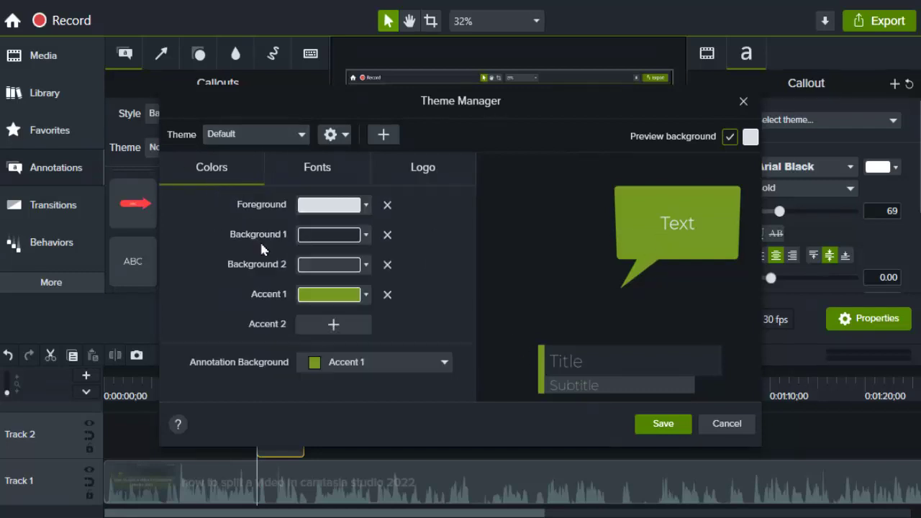
Discard the theme changes and make the callout text red
{"action": "left_click", "coordinate": [713, 431]}
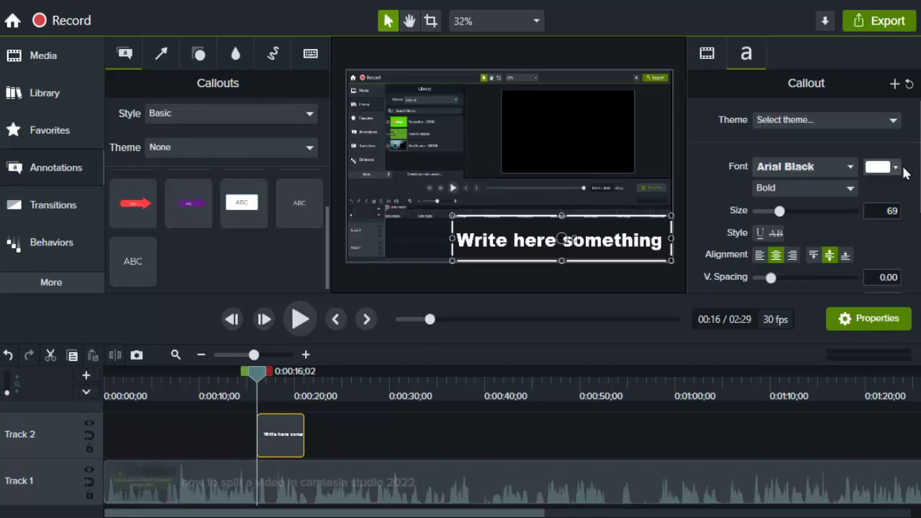
{"action": "double_click", "coordinate": [610, 247]}
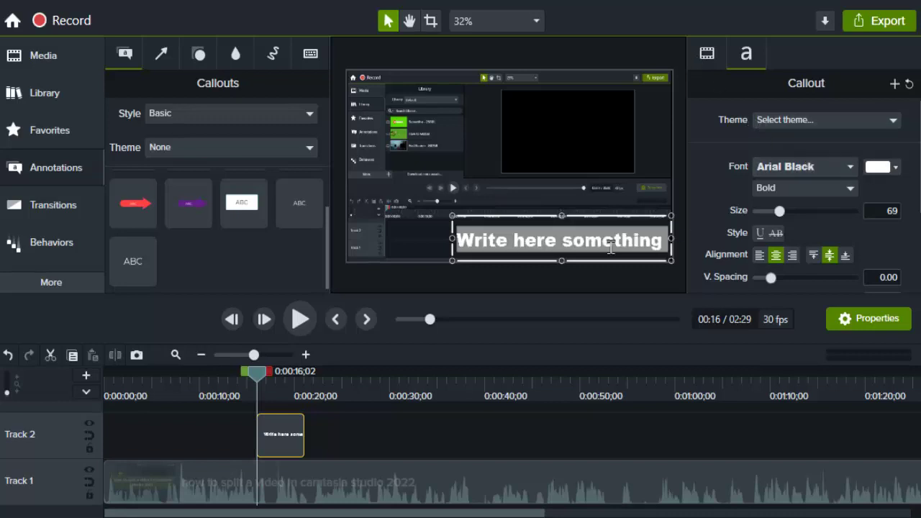
{"action": "left_click", "coordinate": [890, 167]}
{"action": "left_click", "coordinate": [908, 239]}
{"action": "left_click", "coordinate": [557, 242]}
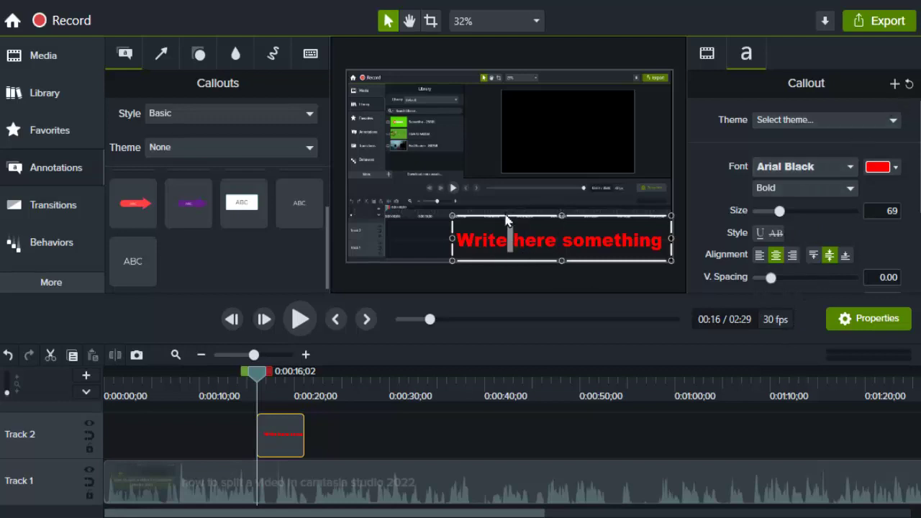
Move the callout up and left toward the centre of the video
{"action": "left_click_drag", "start_coordinate": [506, 220], "coordinate": [499, 205]}
{"action": "left_click", "coordinate": [499, 193]}
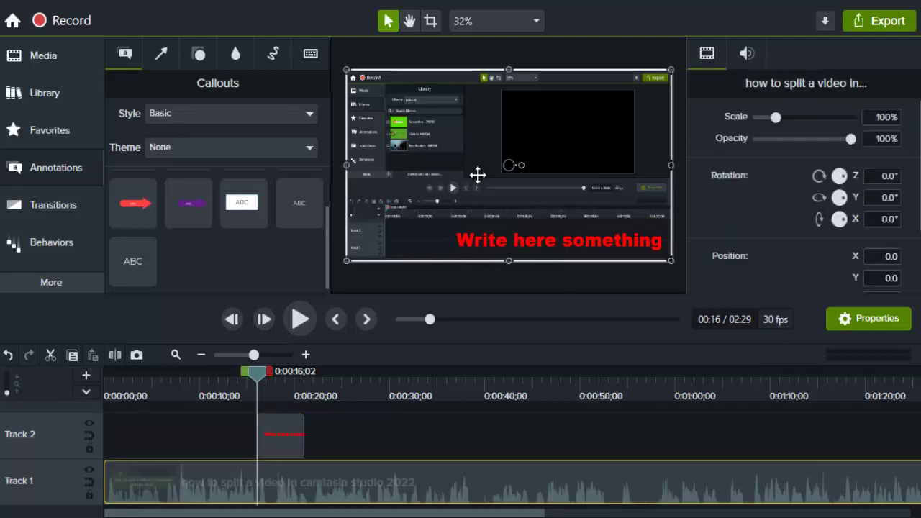
{"action": "left_click", "coordinate": [555, 255]}
{"action": "left_click_drag", "start_coordinate": [554, 255], "coordinate": [516, 188]}
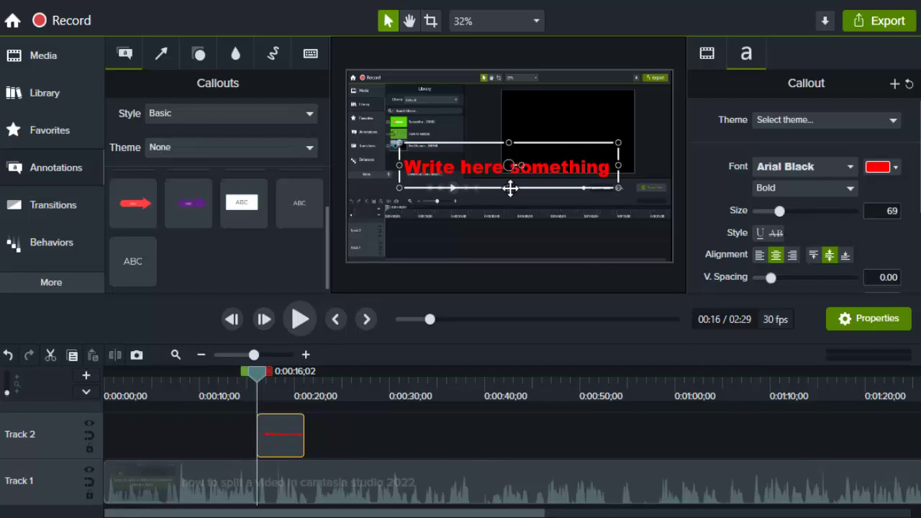
Select the word 'something' in the callout text
{"action": "left_click", "coordinate": [896, 168]}
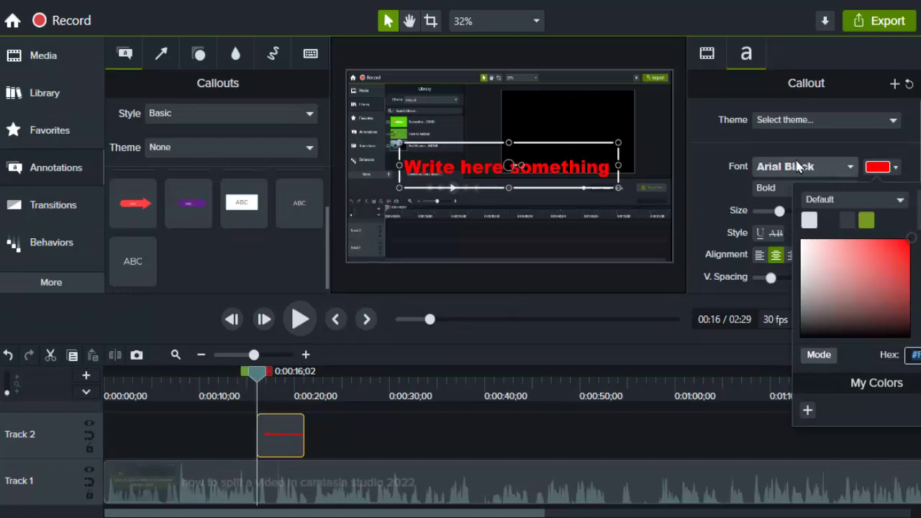
{"action": "left_click", "coordinate": [585, 171]}
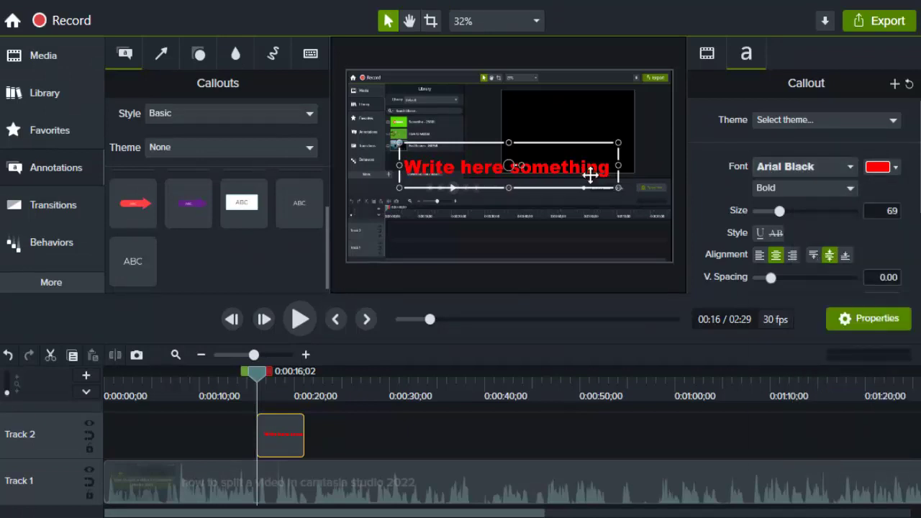
{"action": "double_click", "coordinate": [590, 175]}
{"action": "left_click", "coordinate": [575, 177]}
{"action": "double_click", "coordinate": [569, 179]}
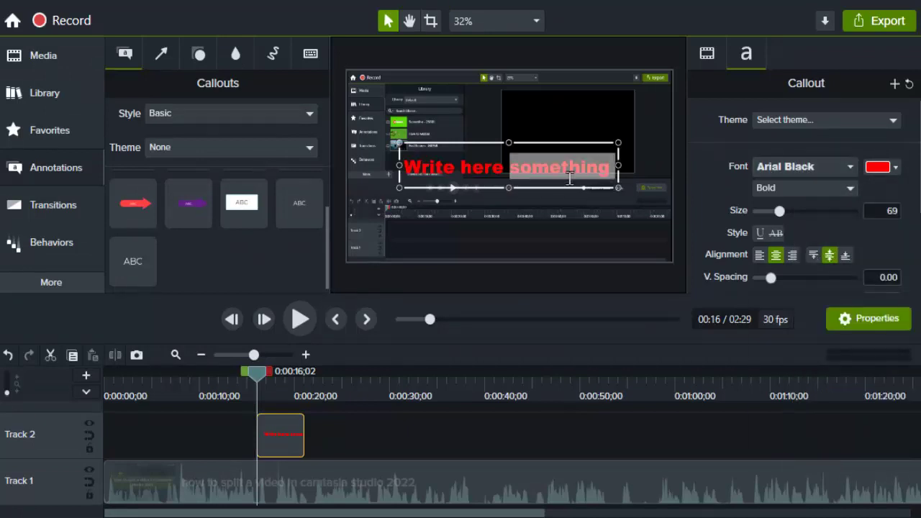
{"action": "left_click", "coordinate": [560, 179]}
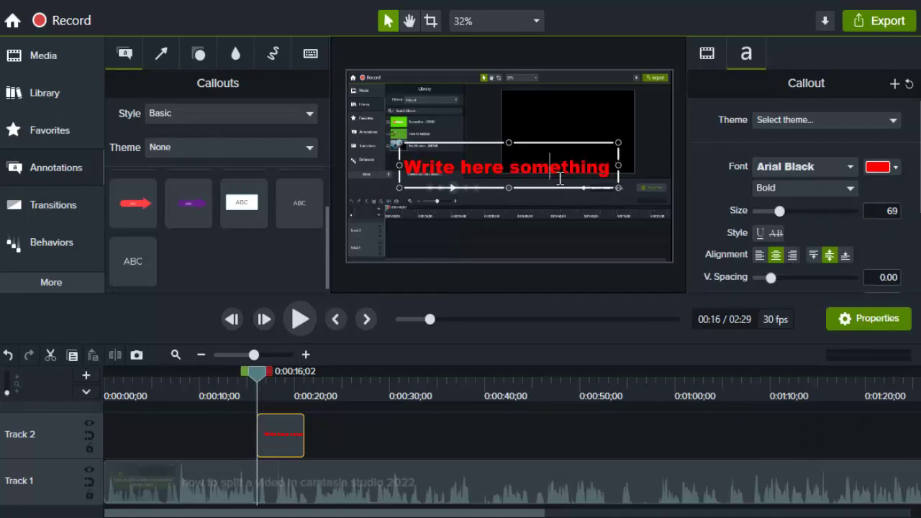
{"action": "left_click", "coordinate": [895, 167]}
{"action": "left_click", "coordinate": [819, 303]}
{"action": "double_click", "coordinate": [601, 178]}
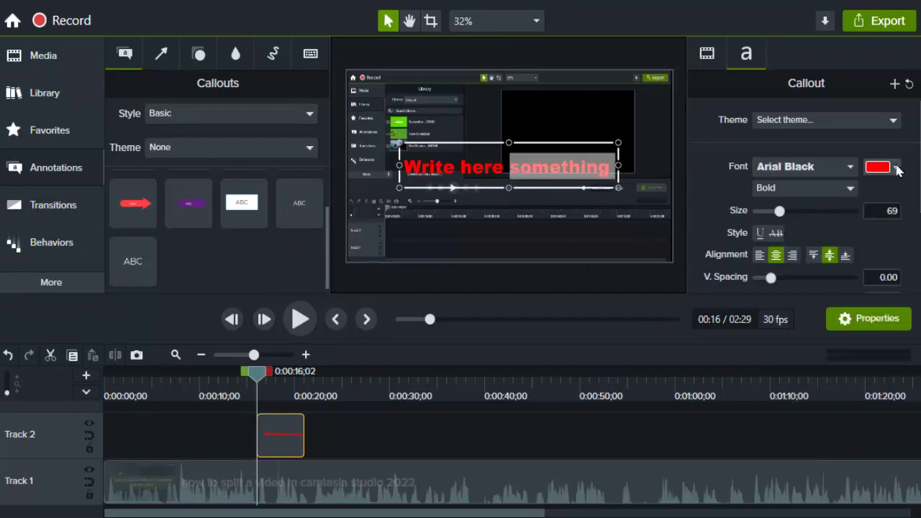
Recolour 'something' by trying purple, then sampling colours from the preview with the eyedropper
{"action": "left_click", "coordinate": [896, 167]}
{"action": "left_click", "coordinate": [899, 240]}
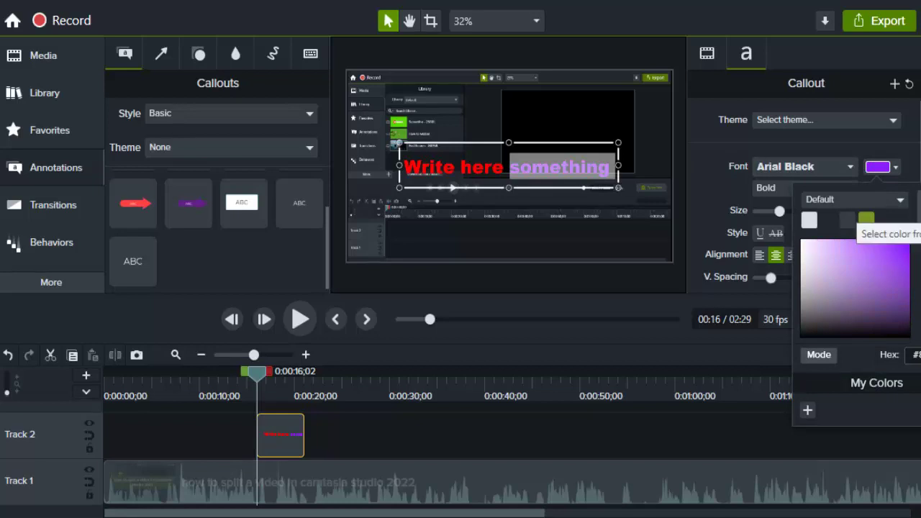
{"action": "left_click", "coordinate": [867, 219]}
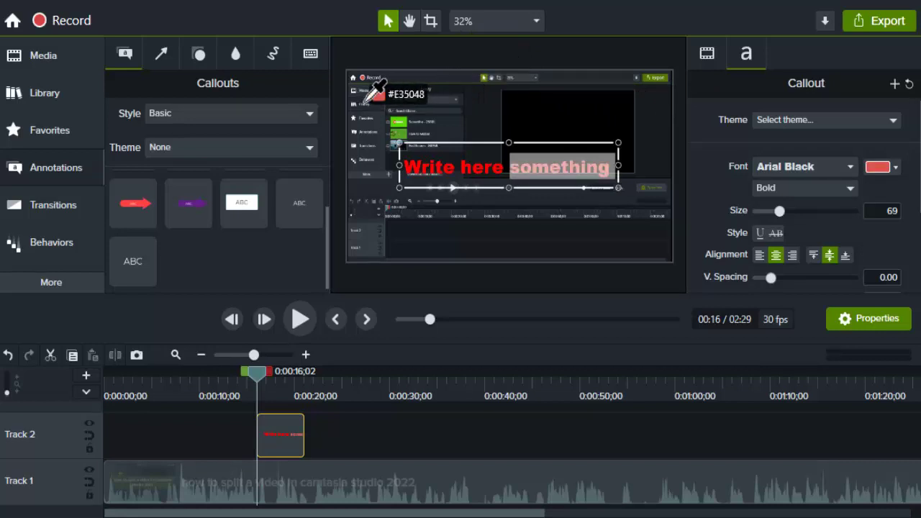
{"action": "left_click", "coordinate": [366, 92]}
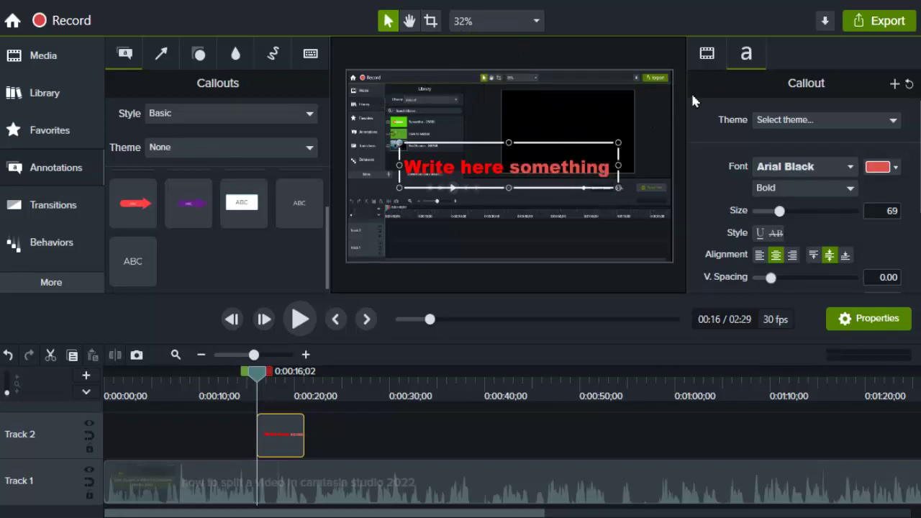
{"action": "left_click", "coordinate": [839, 188]}
{"action": "left_click", "coordinate": [840, 188]}
{"action": "left_click", "coordinate": [895, 168]}
{"action": "left_click", "coordinate": [913, 356]}
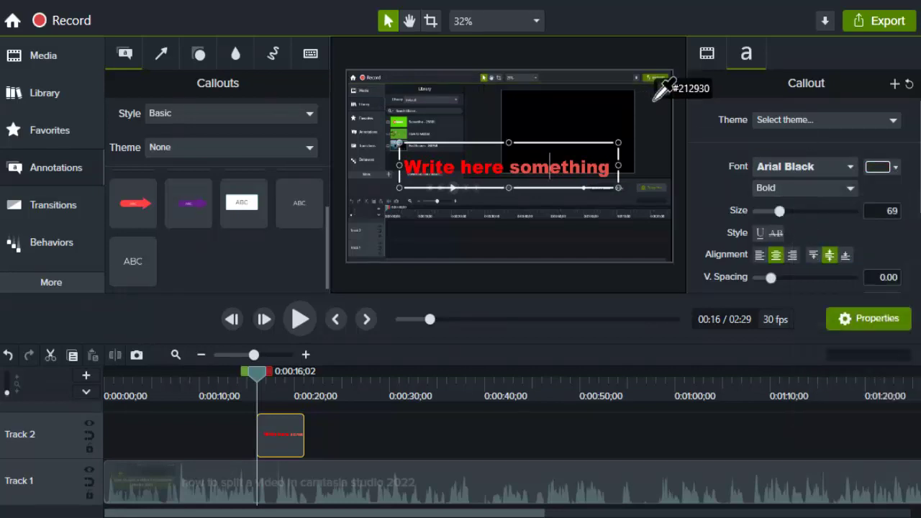
{"action": "left_click", "coordinate": [641, 102]}
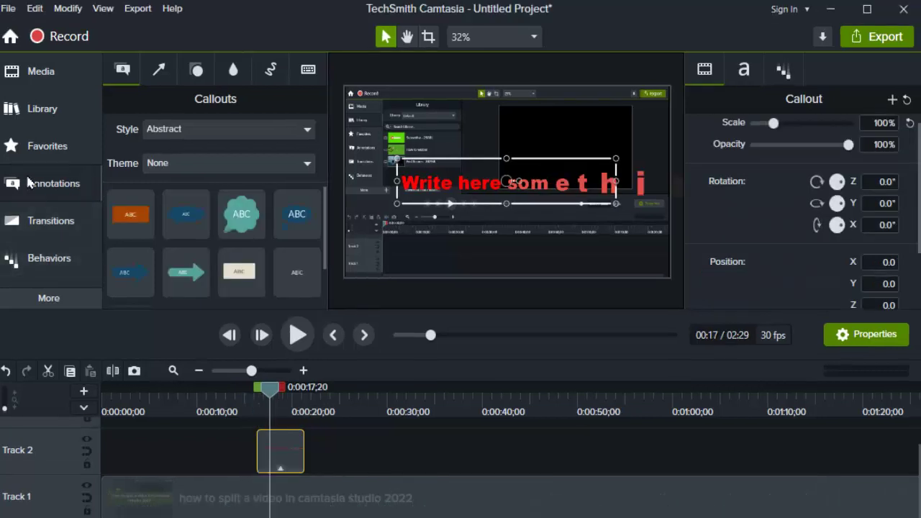
Apply the Drifting behavior to the Track 2 callout clip and play its animation preview
{"action": "left_click", "coordinate": [48, 229]}
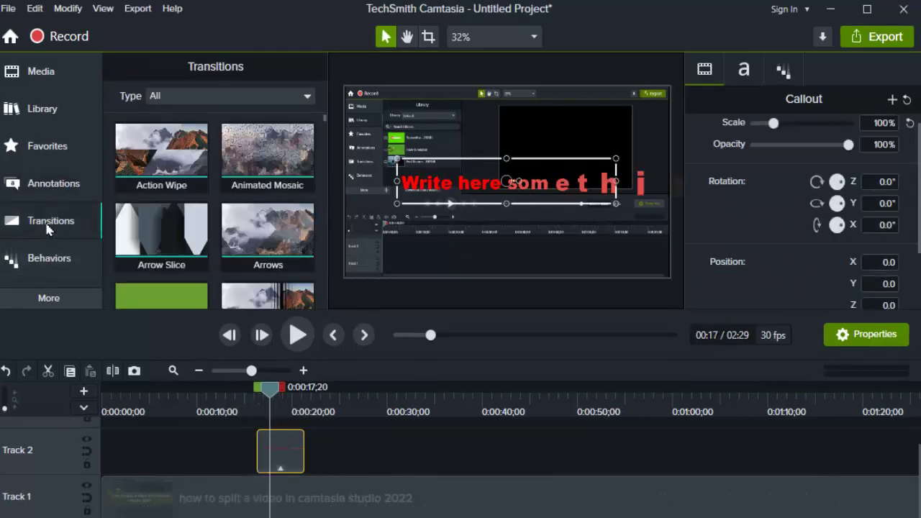
{"action": "left_click", "coordinate": [54, 260]}
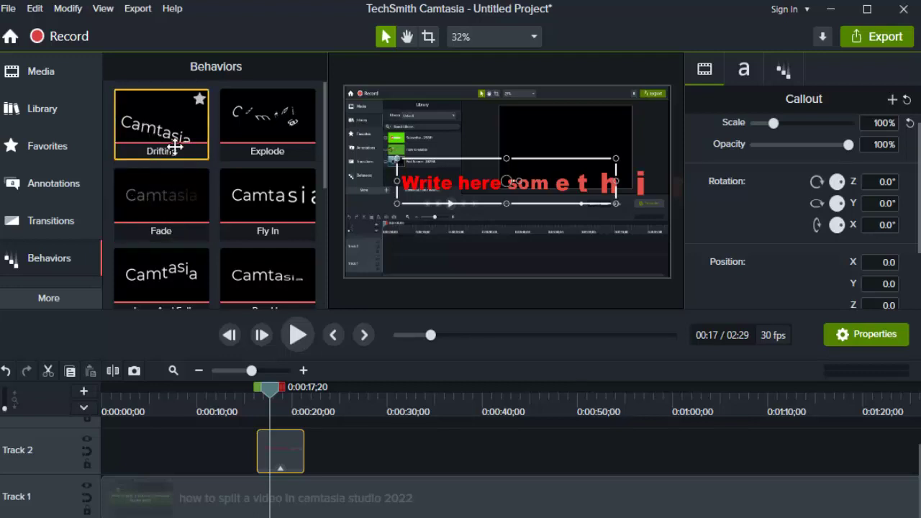
{"action": "left_click_drag", "start_coordinate": [191, 151], "coordinate": [298, 457]}
{"action": "left_click_drag", "start_coordinate": [277, 403], "coordinate": [254, 396]}
{"action": "left_click", "coordinate": [300, 333]}
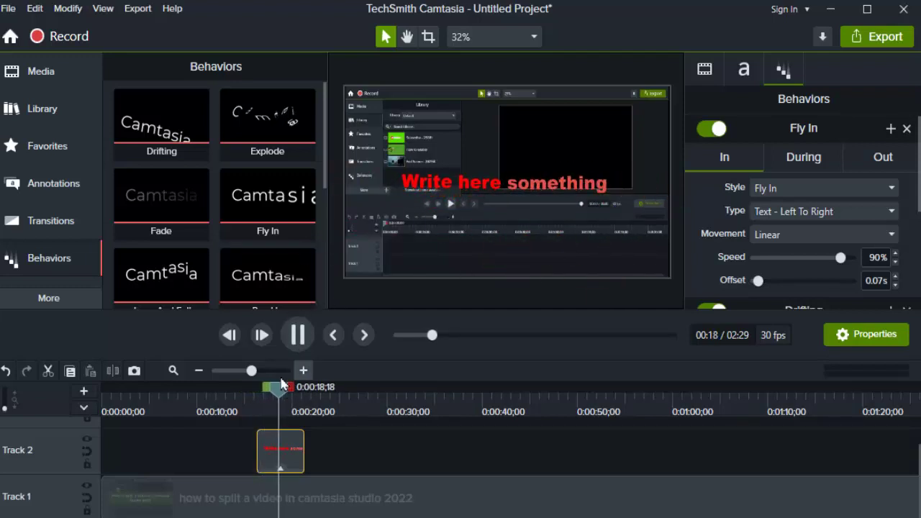
Add the Fly In behavior to the callout clip
{"action": "left_click", "coordinate": [297, 333]}
{"action": "mouse_move", "coordinate": [265, 207]}
{"action": "left_mouse_down"}
{"action": "mouse_move", "coordinate": [366, 277]}
{"action": "mouse_move", "coordinate": [312, 263]}
{"action": "mouse_move", "coordinate": [282, 210]}
{"action": "left_mouse_up"}
{"action": "right_click", "coordinate": [282, 211]}
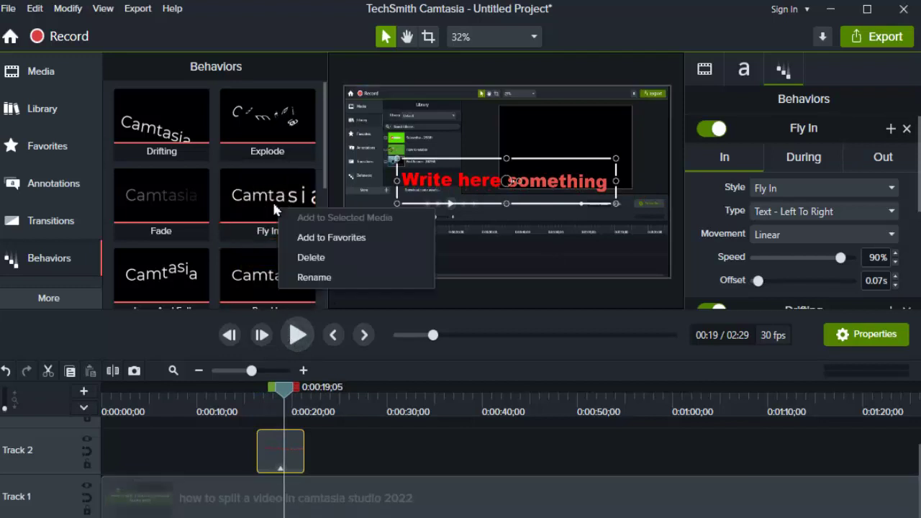
{"action": "left_click", "coordinate": [267, 204]}
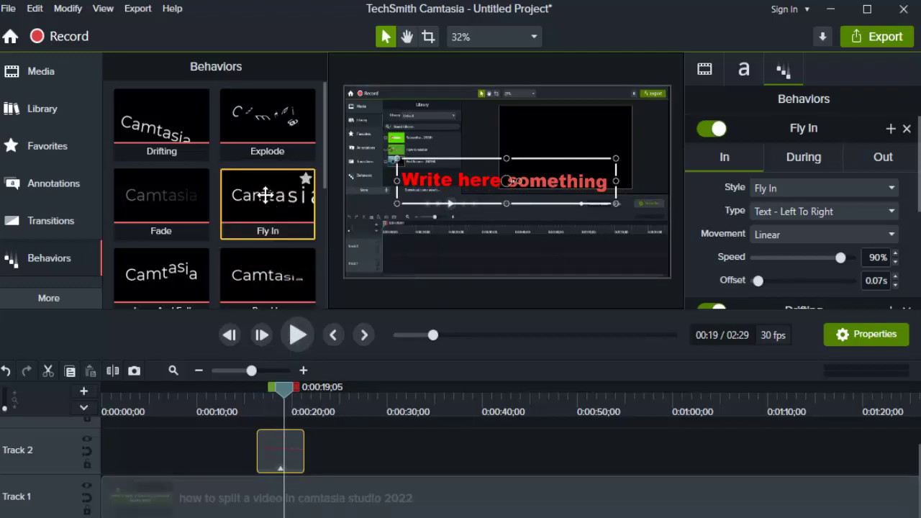
{"action": "left_click_drag", "start_coordinate": [260, 207], "coordinate": [281, 450]}
Add the Pulsating behavior to the callout and preview the combined animation from about 0:15
{"action": "left_click", "coordinate": [260, 412]}
{"action": "scroll", "coordinate": [165, 255], "scroll_direction": "down", "scroll_amount": 3}
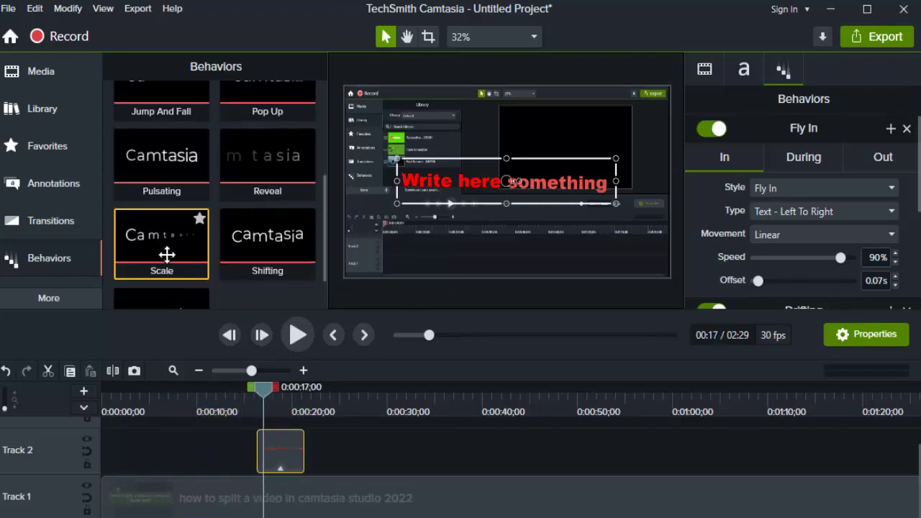
{"action": "left_click_drag", "start_coordinate": [162, 157], "coordinate": [280, 450]}
{"action": "left_click", "coordinate": [262, 392]}
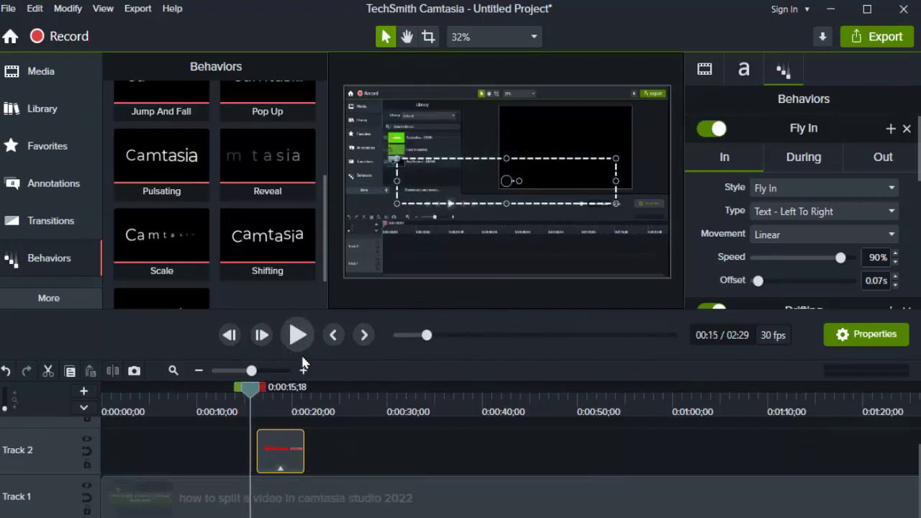
{"action": "left_click", "coordinate": [298, 335]}
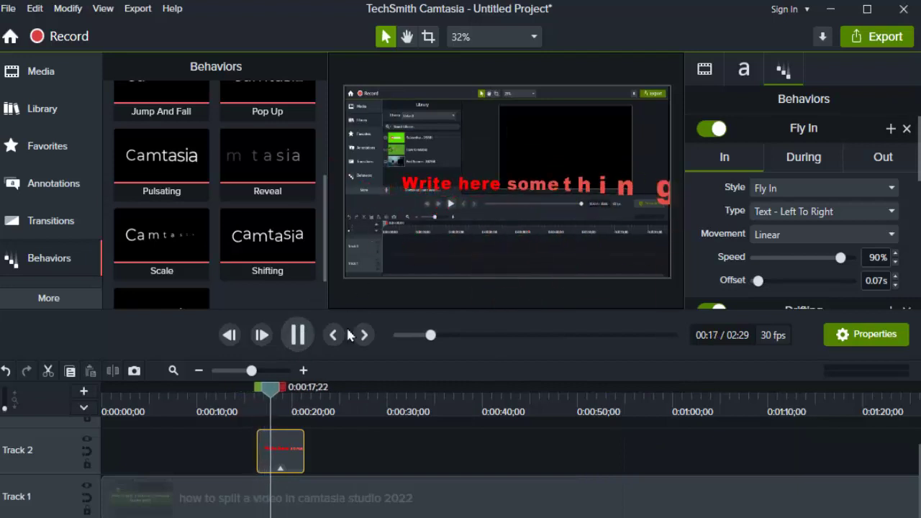
{"action": "left_click", "coordinate": [301, 342]}
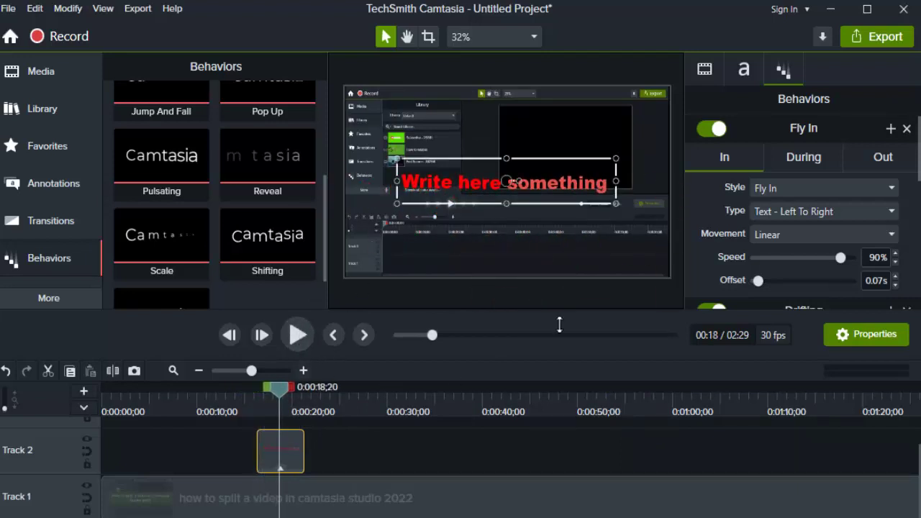
Remove the Fly In, Drifting and Pulsating behaviors and replay the now-static callout
{"action": "scroll", "coordinate": [797, 164], "scroll_direction": "down", "scroll_amount": 2}
{"action": "scroll", "coordinate": [797, 164], "scroll_direction": "up", "scroll_amount": 2}
{"action": "left_click", "coordinate": [906, 128]}
{"action": "left_click", "coordinate": [745, 128]}
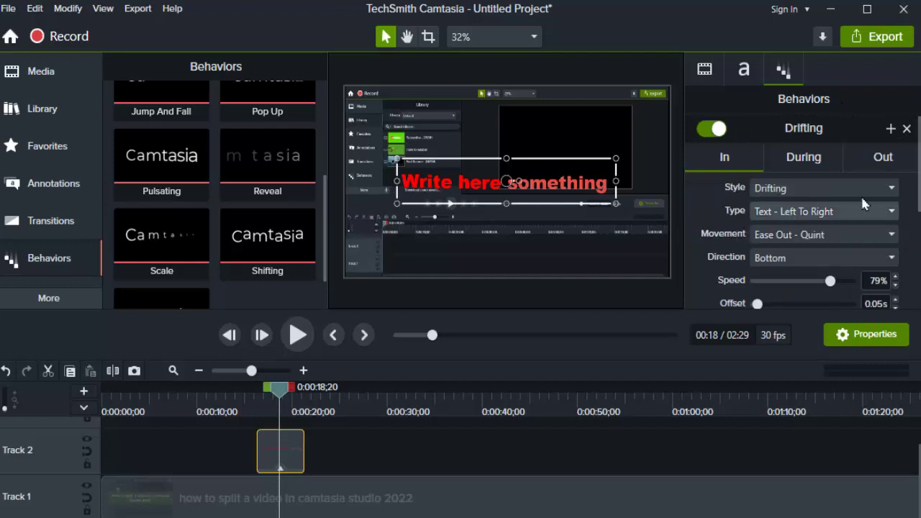
{"action": "scroll", "coordinate": [864, 209], "scroll_direction": "down", "scroll_amount": 3}
{"action": "scroll", "coordinate": [826, 214], "scroll_direction": "up", "scroll_amount": 3}
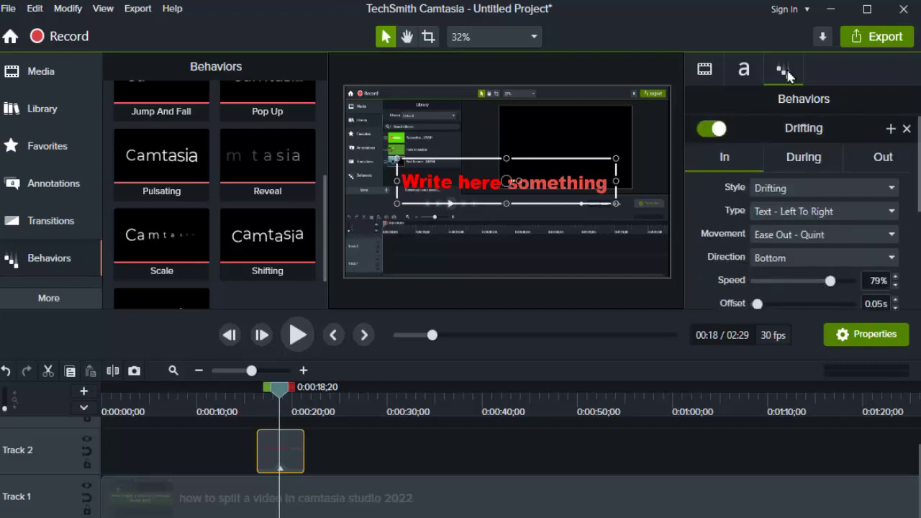
{"action": "left_click", "coordinate": [906, 129]}
{"action": "left_click", "coordinate": [906, 129]}
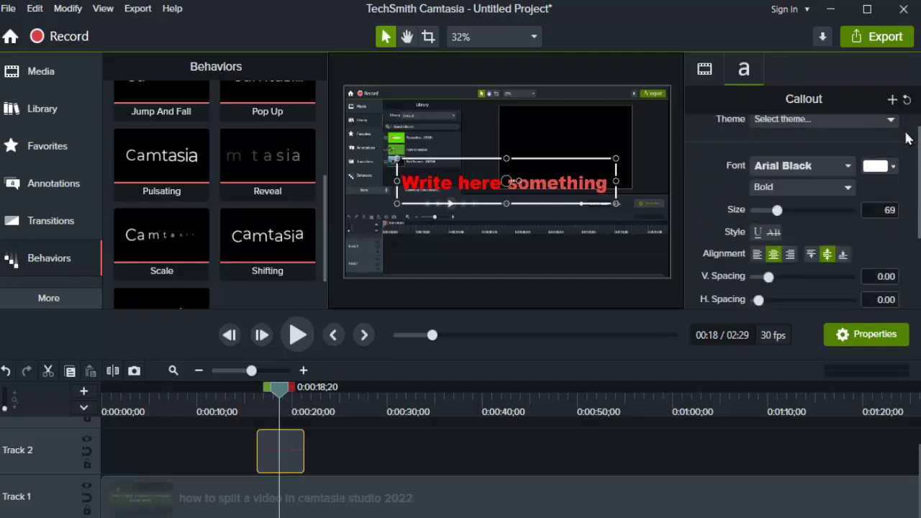
{"action": "left_click", "coordinate": [260, 404]}
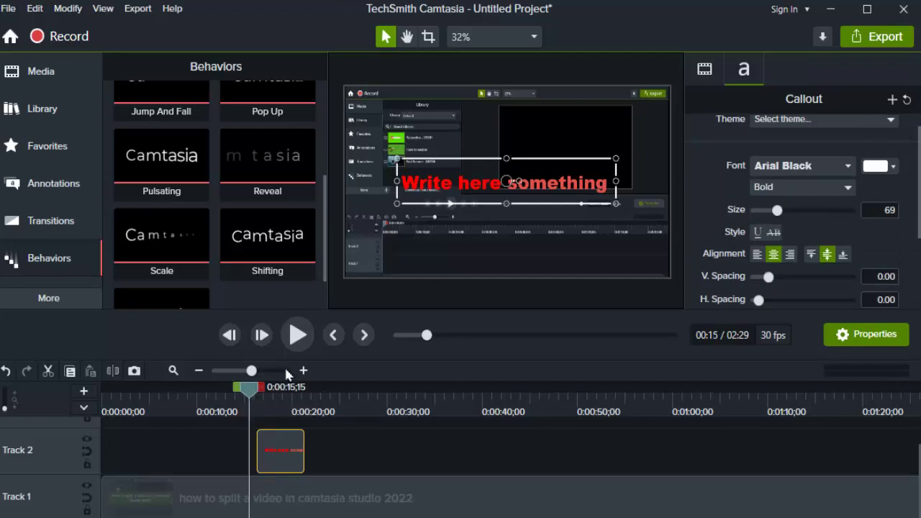
{"action": "left_click", "coordinate": [297, 334]}
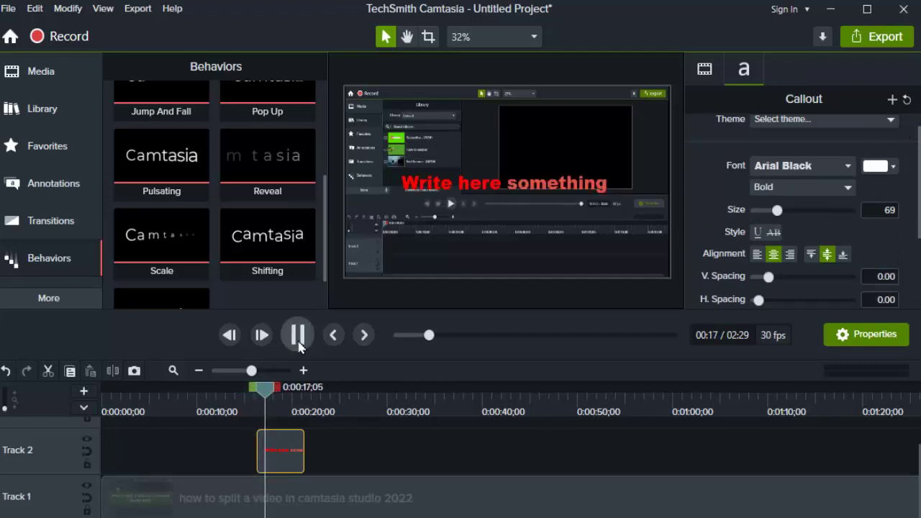
{"action": "left_click", "coordinate": [297, 334]}
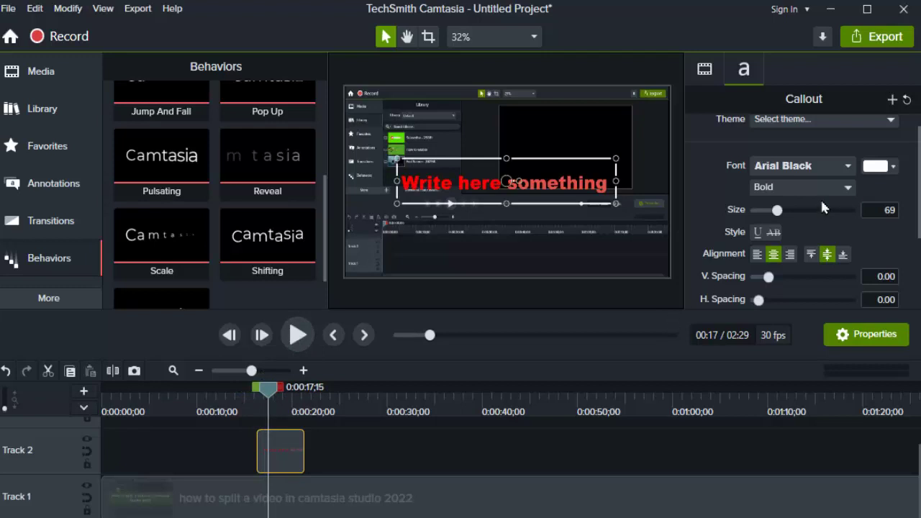
Apply Shifting to the callout with Object type, Smooth movement, Left direction and 8% speed
{"action": "scroll", "coordinate": [825, 202], "scroll_direction": "up", "scroll_amount": 1}
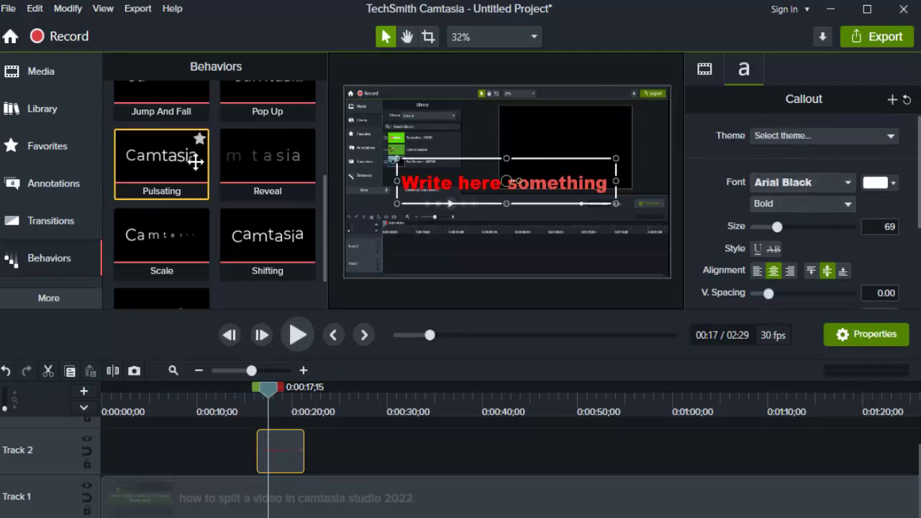
{"action": "left_click_drag", "start_coordinate": [257, 267], "coordinate": [282, 460]}
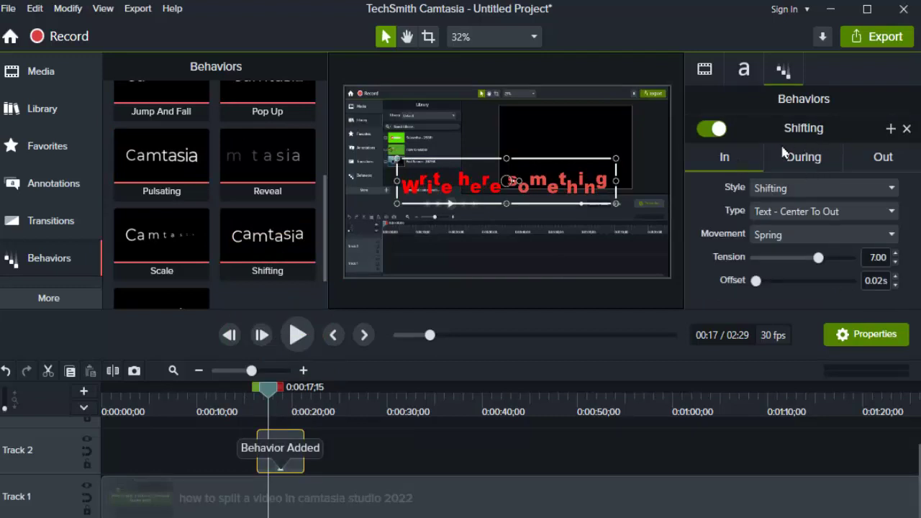
{"action": "left_click", "coordinate": [802, 189]}
{"action": "key", "text": "Escape"}
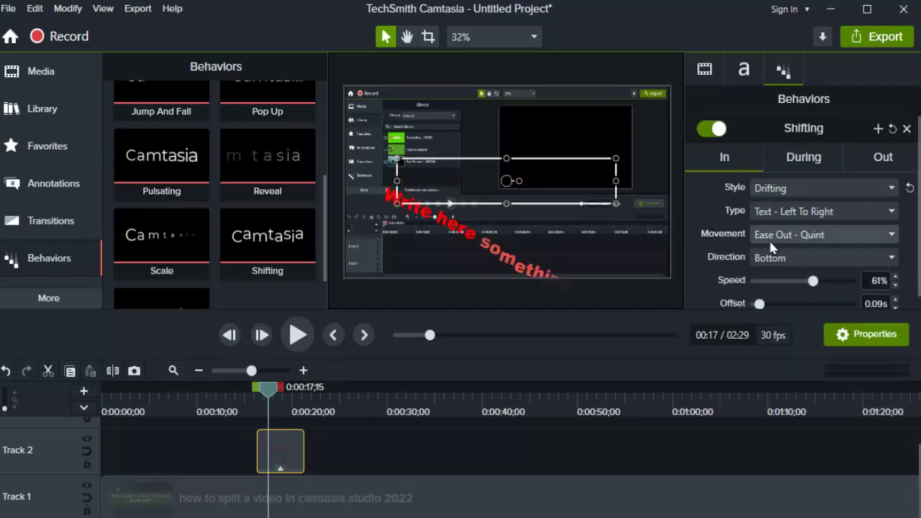
{"action": "left_click", "coordinate": [792, 212]}
{"action": "left_click", "coordinate": [794, 234]}
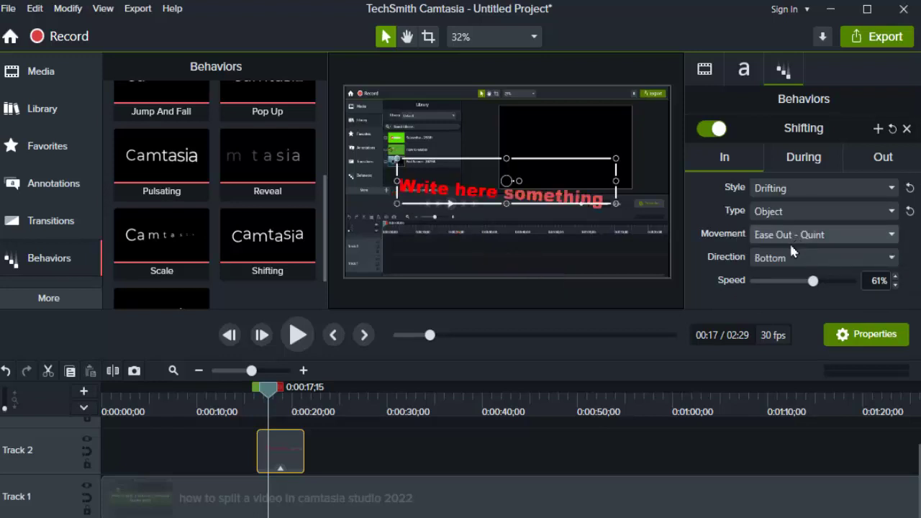
{"action": "left_click", "coordinate": [786, 239]}
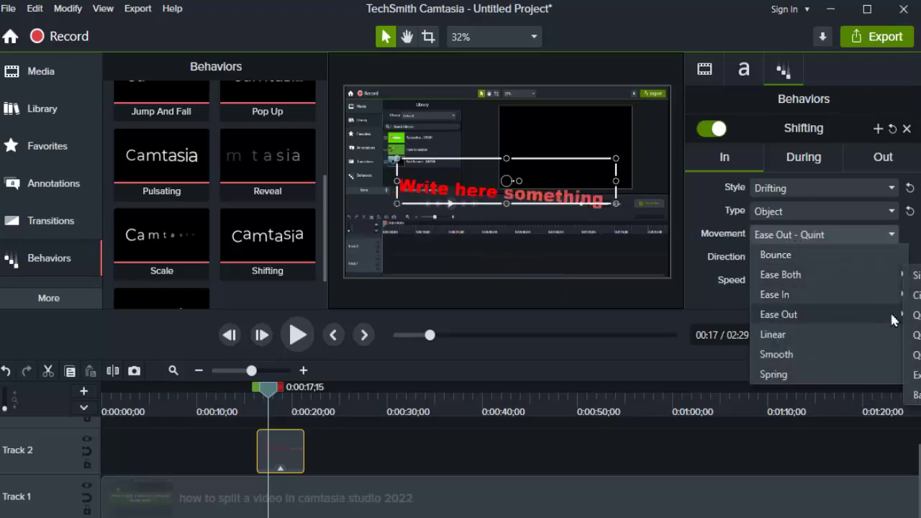
{"action": "left_click", "coordinate": [835, 349]}
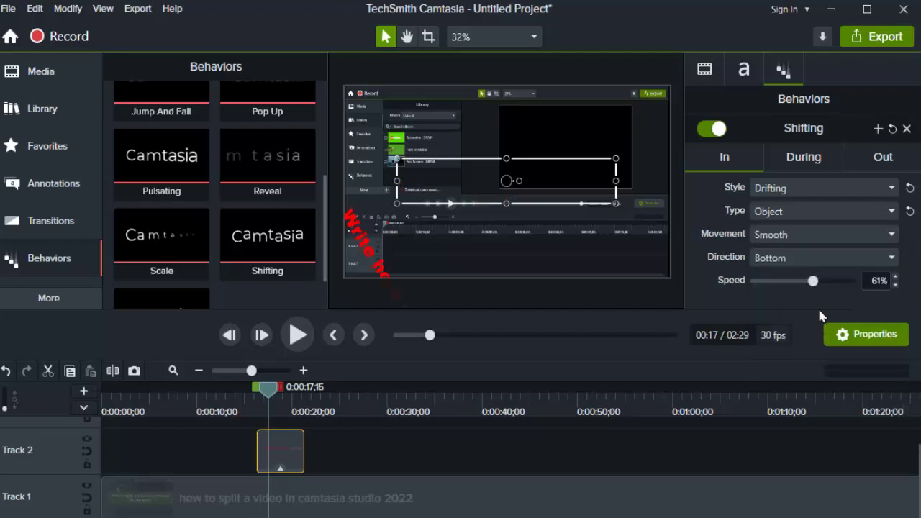
{"action": "left_click", "coordinate": [796, 259]}
{"action": "left_click", "coordinate": [793, 276]}
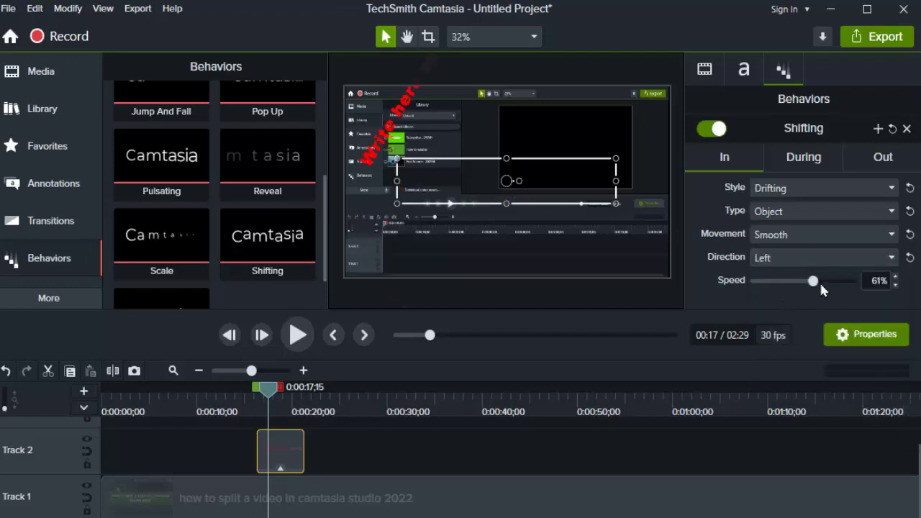
{"action": "left_click_drag", "start_coordinate": [819, 285], "coordinate": [765, 283]}
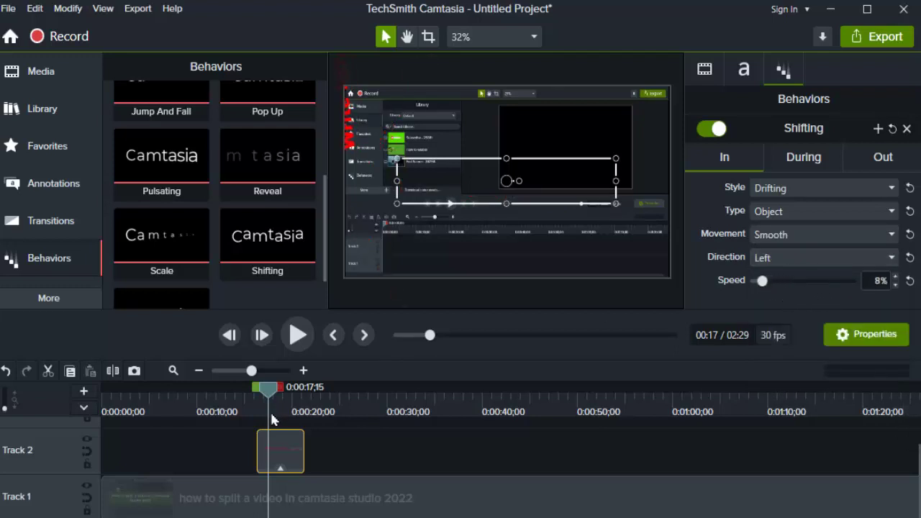
Preview the Shifting entrance from before the text appears, then reopen Annotations
{"action": "left_click_drag", "start_coordinate": [266, 403], "coordinate": [251, 392]}
{"action": "left_click", "coordinate": [298, 335]}
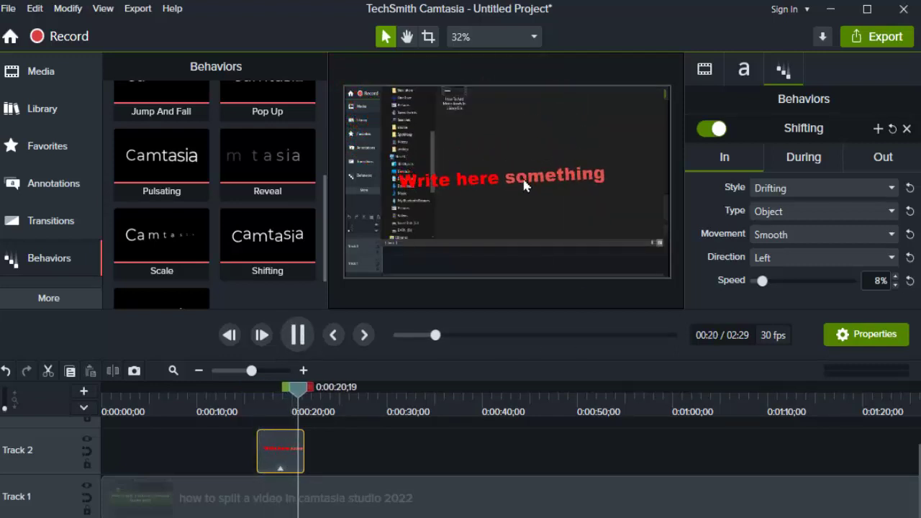
{"action": "key", "text": "space"}
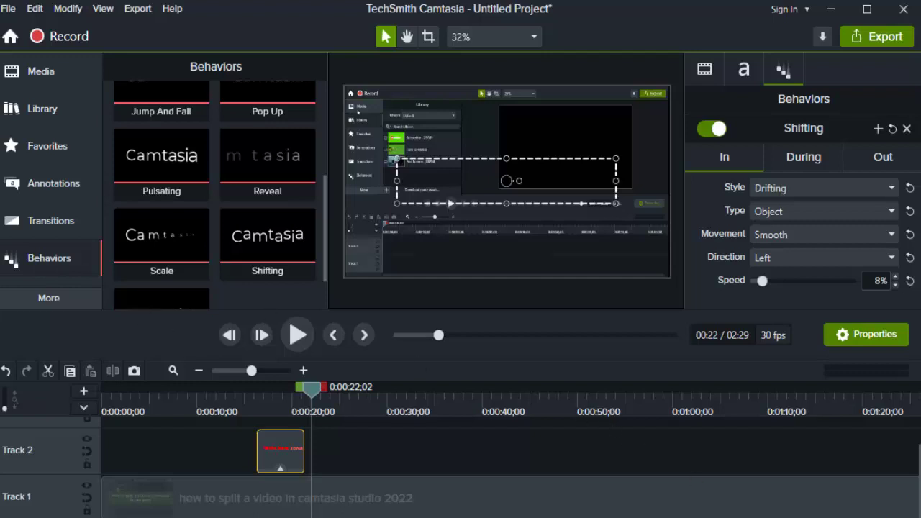
{"action": "left_click", "coordinate": [16, 183]}
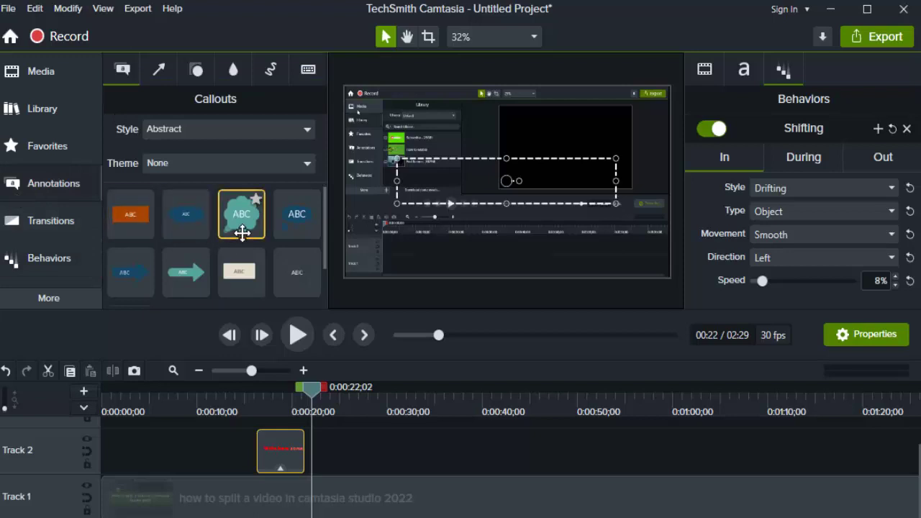
Add thought bubble callouts, stretch the blue one across the frame and type into its text
{"action": "left_click_drag", "start_coordinate": [242, 232], "coordinate": [413, 221]}
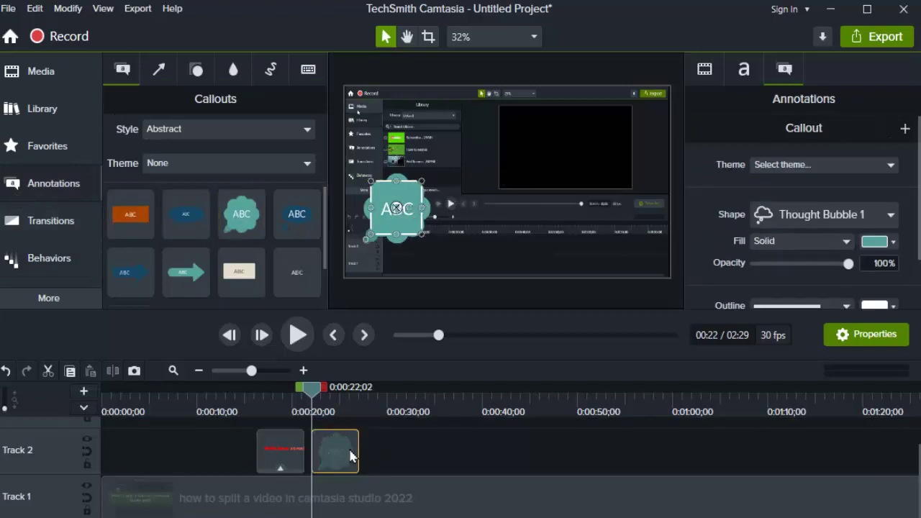
{"action": "key", "text": "Delete"}
{"action": "left_click", "coordinate": [275, 453]}
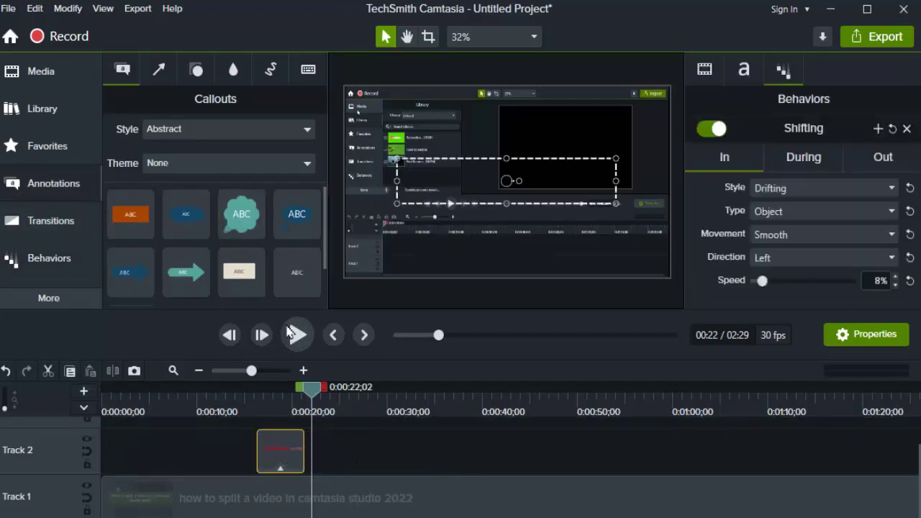
{"action": "double_click", "coordinate": [291, 222]}
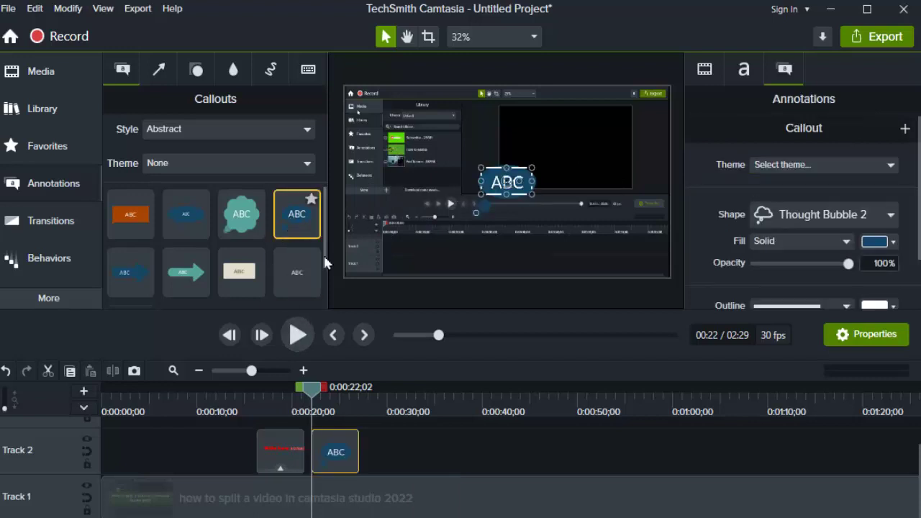
{"action": "left_click", "coordinate": [539, 177]}
{"action": "left_click", "coordinate": [536, 190]}
{"action": "left_click_drag", "start_coordinate": [547, 171], "coordinate": [619, 206]}
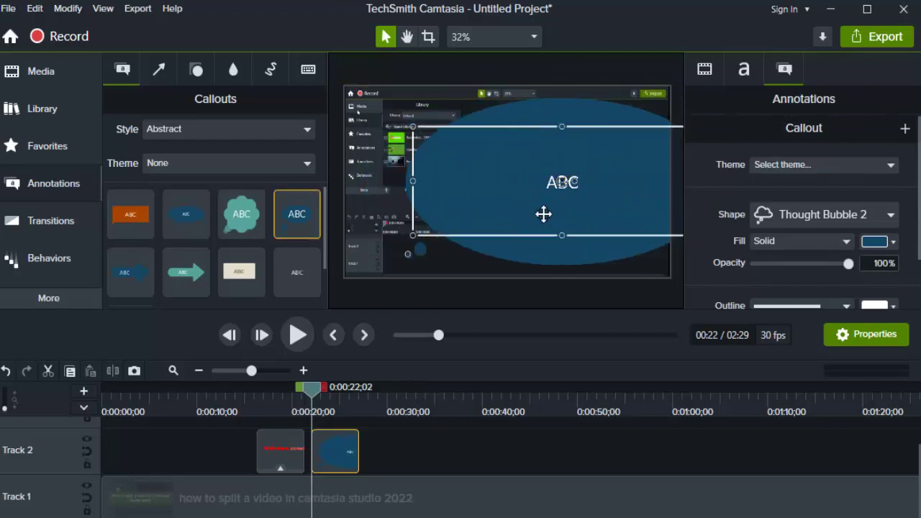
{"action": "double_click", "coordinate": [572, 200]}
{"action": "type", "text": "ghfbf"}
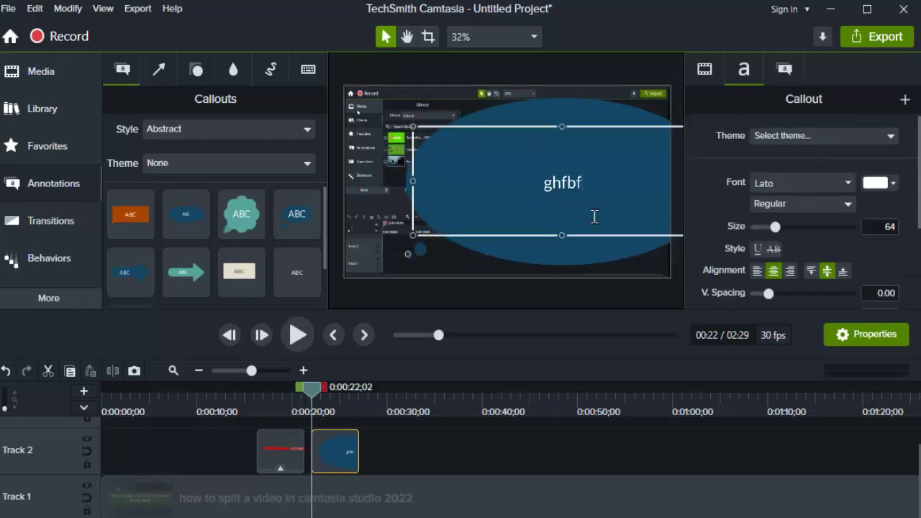
{"action": "key", "text": "BackSpace"}
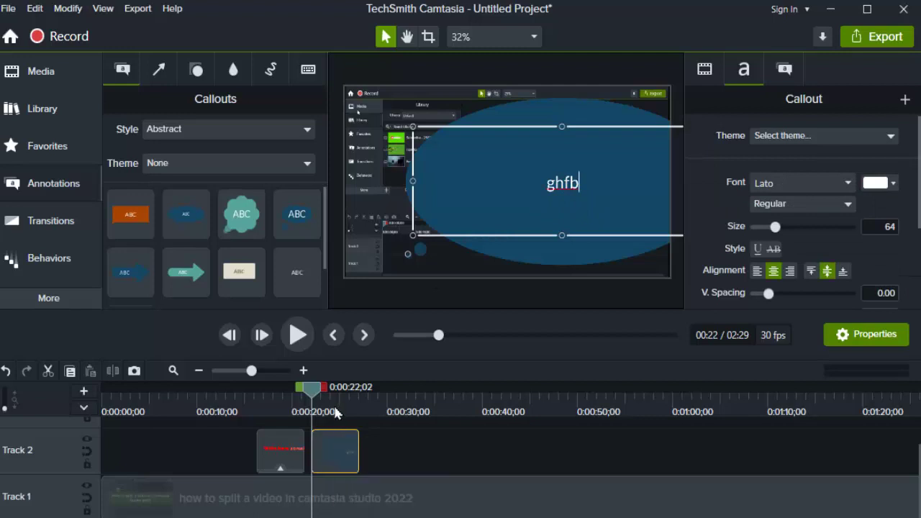
Delete the blue callout clip and the red text clip from Track 2
{"action": "left_click", "coordinate": [344, 446]}
{"action": "key", "text": "Delete"}
{"action": "left_click", "coordinate": [286, 453]}
{"action": "right_click", "coordinate": [286, 453]}
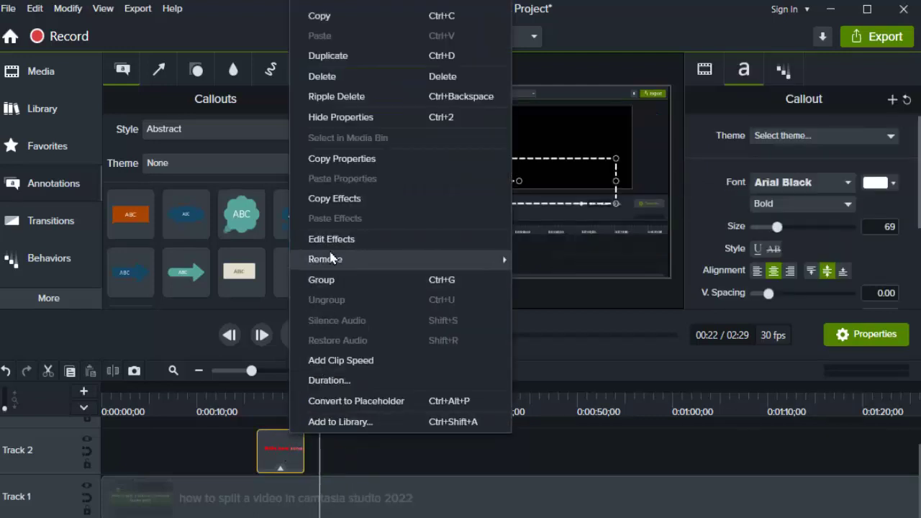
{"action": "left_click", "coordinate": [268, 442]}
{"action": "key", "text": "Delete"}
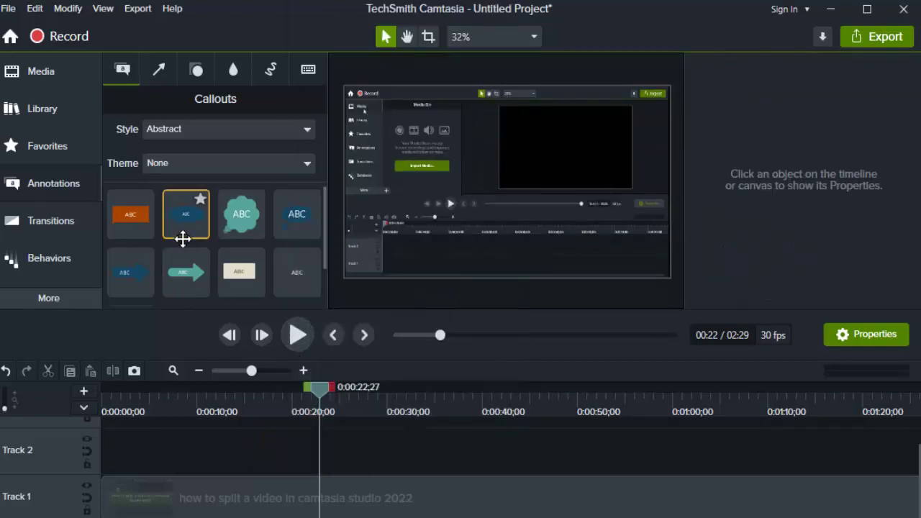
Drop the orange ABC callout onto Track 2, scale it to 174.4% and set opacity to 25%
{"action": "left_click_drag", "start_coordinate": [138, 231], "coordinate": [288, 450]}
{"action": "scroll", "coordinate": [694, 216], "scroll_direction": "down", "scroll_amount": 8}
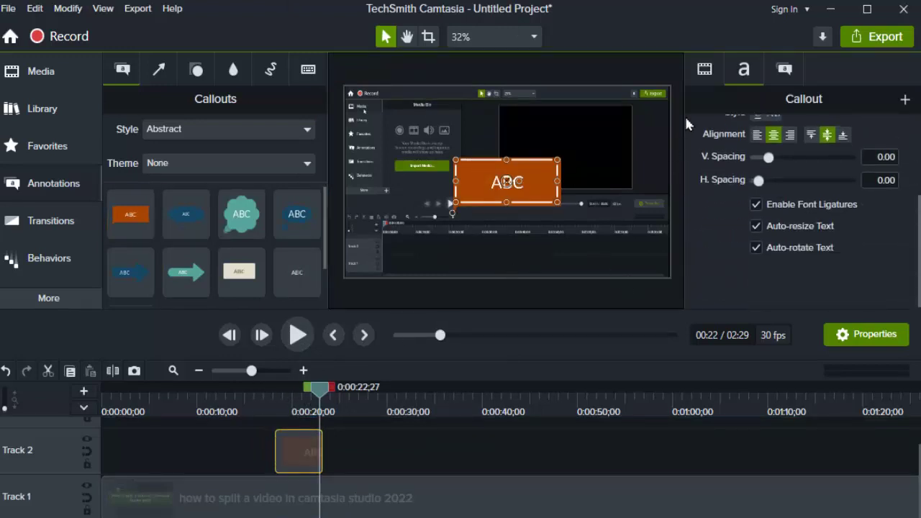
{"action": "scroll", "coordinate": [715, 148], "scroll_direction": "up", "scroll_amount": 3}
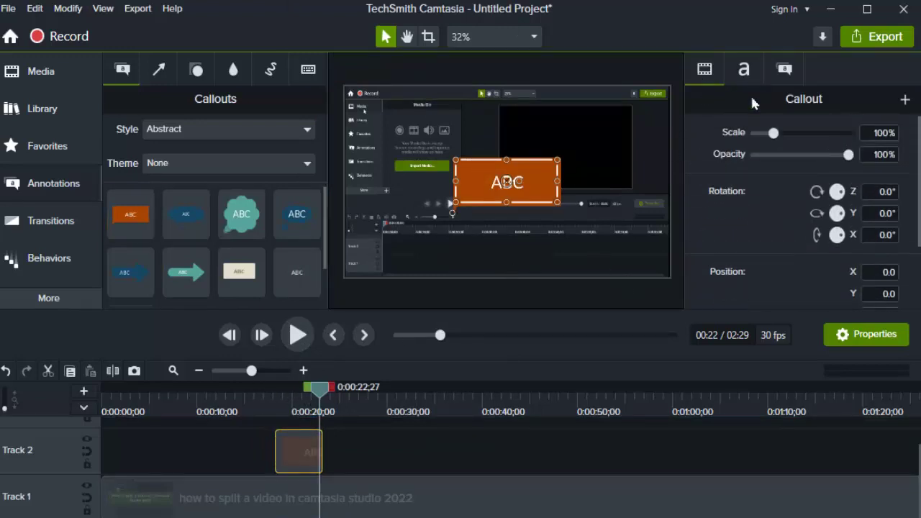
{"action": "left_click_drag", "start_coordinate": [774, 134], "coordinate": [788, 133]}
{"action": "left_click_drag", "start_coordinate": [846, 160], "coordinate": [778, 155]}
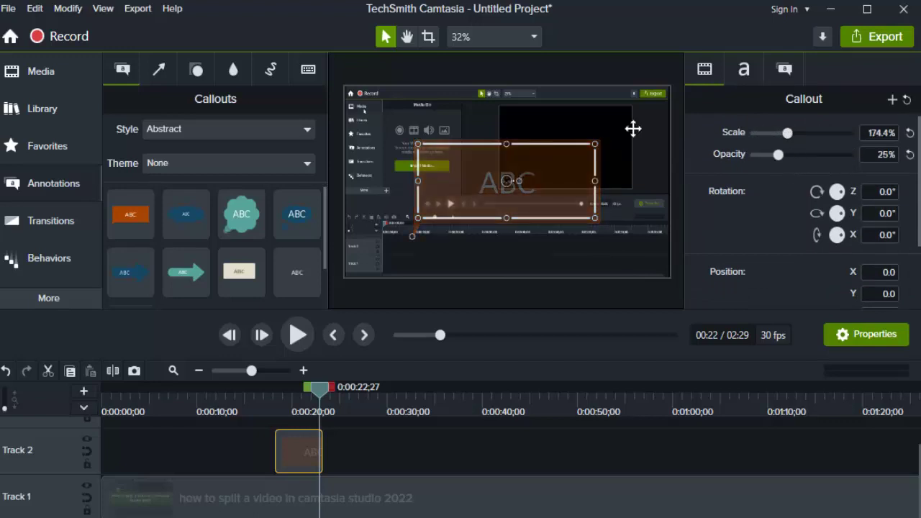
{"action": "left_click", "coordinate": [158, 75]}
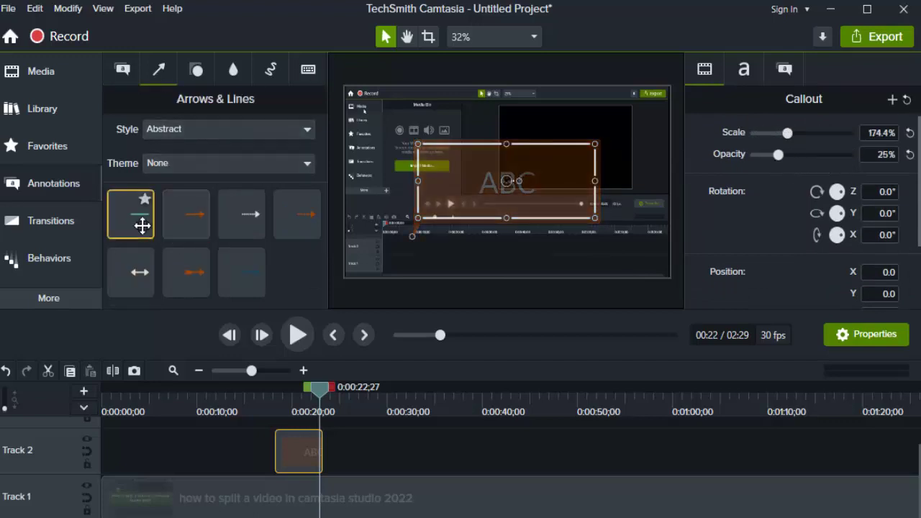
Add an orange arrow lengthened toward the lower right, plus an orange octagon shape
{"action": "double_click", "coordinate": [200, 224]}
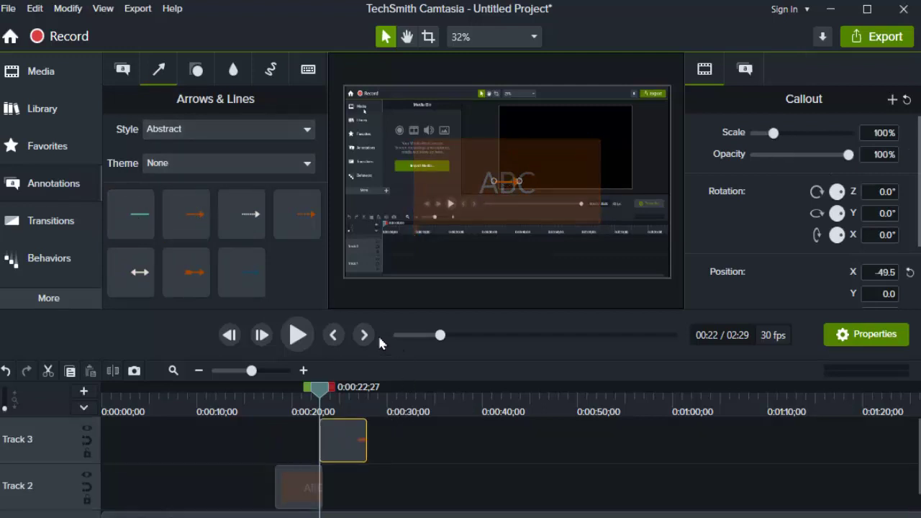
{"action": "left_click", "coordinate": [298, 334]}
{"action": "left_click", "coordinate": [298, 335]}
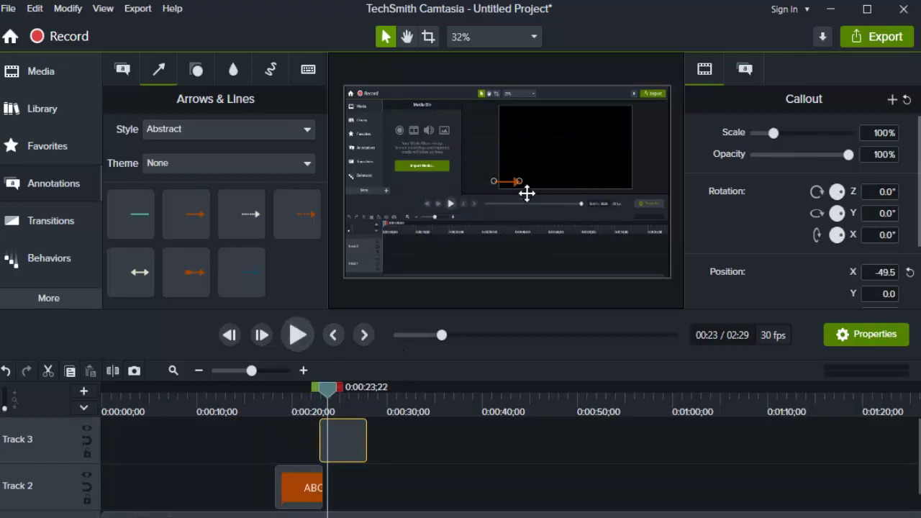
{"action": "left_click_drag", "start_coordinate": [527, 186], "coordinate": [653, 237]}
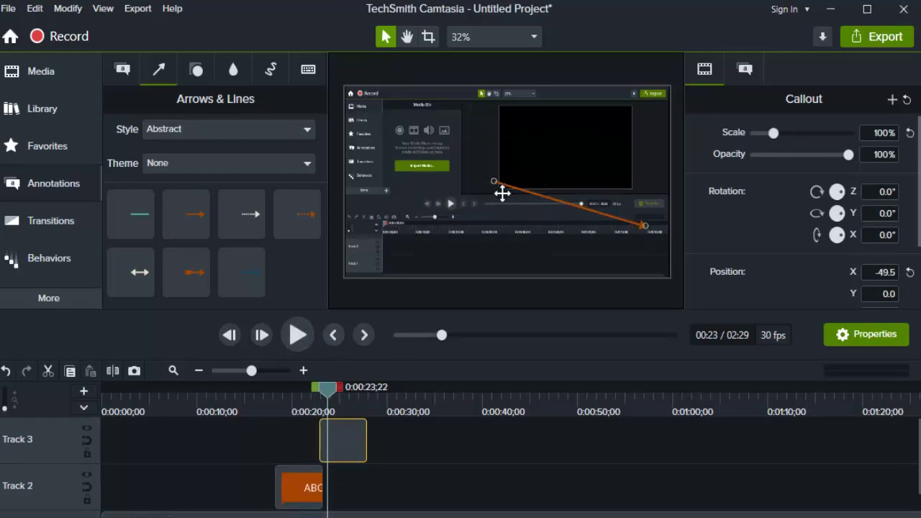
{"action": "left_click", "coordinate": [180, 162]}
{"action": "left_click", "coordinate": [197, 70]}
{"action": "left_click", "coordinate": [199, 71]}
{"action": "left_click_drag", "start_coordinate": [235, 272], "coordinate": [531, 154]}
Add a blur box, enlarge it toward the upper-left and lower its intensity to 39.8
{"action": "left_click", "coordinate": [234, 70]}
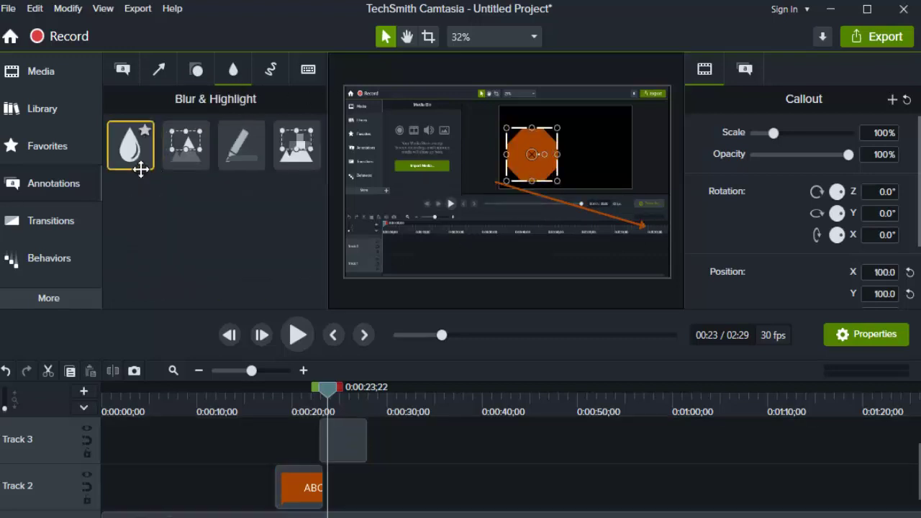
{"action": "left_click_drag", "start_coordinate": [137, 158], "coordinate": [662, 283]}
{"action": "left_click_drag", "start_coordinate": [619, 259], "coordinate": [525, 117]}
{"action": "mouse_move", "coordinate": [812, 135]}
{"action": "left_mouse_down"}
{"action": "mouse_move", "coordinate": [849, 134]}
{"action": "mouse_move", "coordinate": [755, 134]}
{"action": "mouse_move", "coordinate": [803, 134]}
{"action": "left_mouse_up"}
{"action": "left_click", "coordinate": [754, 81]}
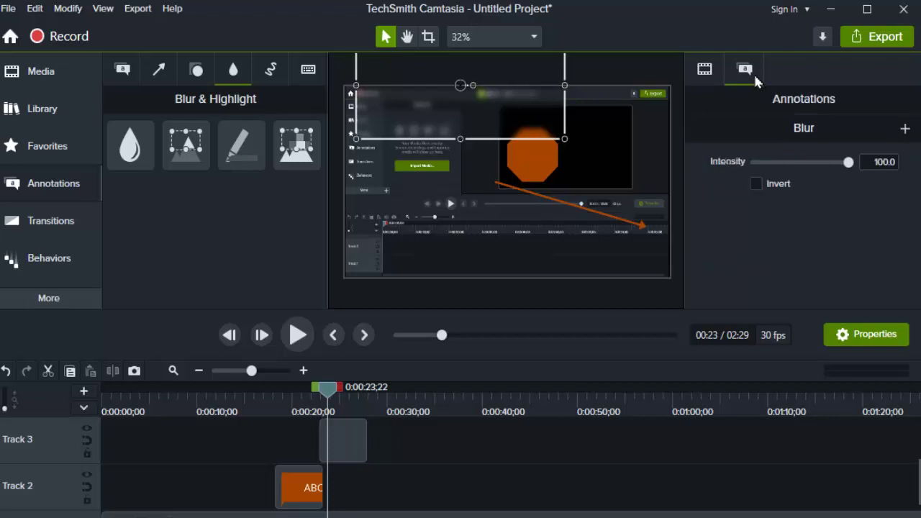
{"action": "left_click_drag", "start_coordinate": [850, 166], "coordinate": [800, 163]}
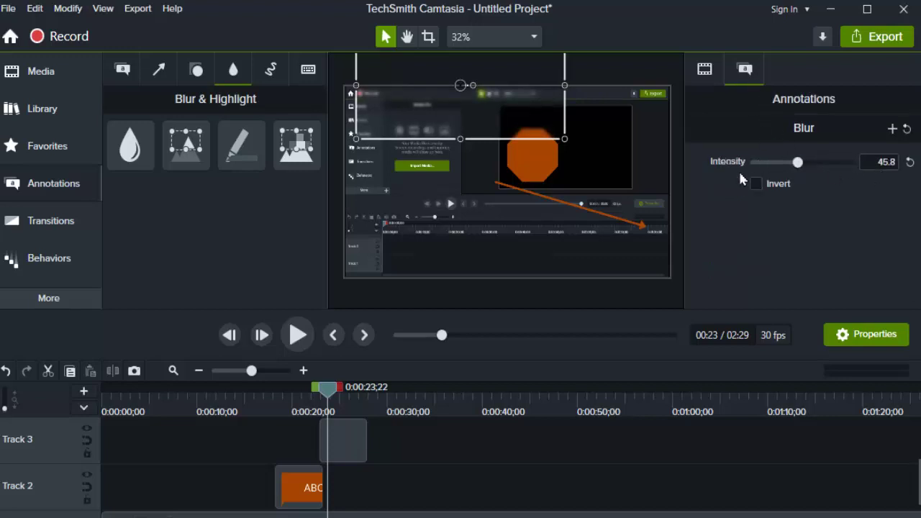
{"action": "mouse_move", "coordinate": [799, 163]}
{"action": "left_mouse_down"}
{"action": "mouse_move", "coordinate": [843, 162]}
{"action": "mouse_move", "coordinate": [792, 163]}
{"action": "left_mouse_up"}
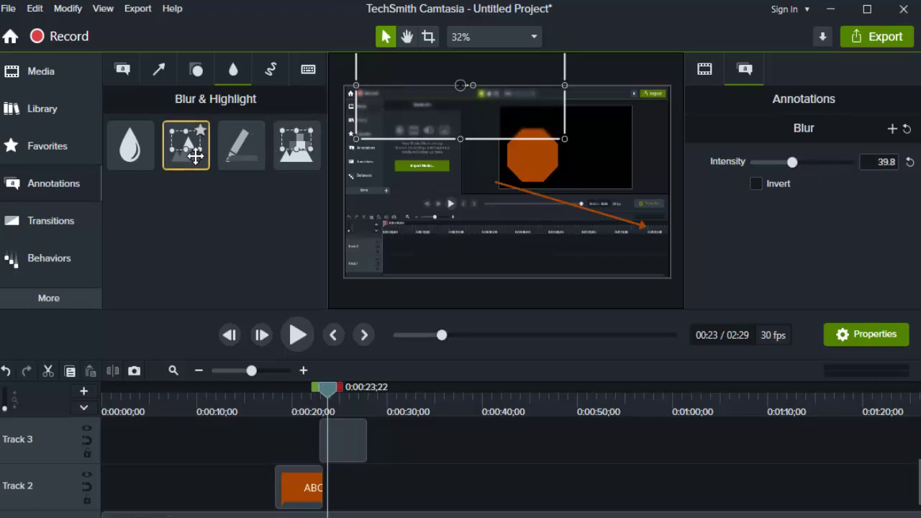
Add a spotlight over the orange octagon with intensity 100
{"action": "left_click_drag", "start_coordinate": [185, 147], "coordinate": [497, 173]}
{"action": "mouse_move", "coordinate": [557, 193]}
{"action": "left_mouse_down"}
{"action": "mouse_move", "coordinate": [596, 182]}
{"action": "mouse_move", "coordinate": [617, 223]}
{"action": "mouse_move", "coordinate": [609, 181]}
{"action": "mouse_move", "coordinate": [574, 253]}
{"action": "mouse_move", "coordinate": [448, 167]}
{"action": "mouse_move", "coordinate": [447, 193]}
{"action": "left_mouse_up"}
{"action": "mouse_move", "coordinate": [800, 163]}
{"action": "left_mouse_down"}
{"action": "mouse_move", "coordinate": [866, 171]}
{"action": "mouse_move", "coordinate": [777, 173]}
{"action": "mouse_move", "coordinate": [796, 164]}
{"action": "left_mouse_up"}
Add a pixelate effect on Track 5 near 0:37, sized over the video's upper-left area
{"action": "mouse_move", "coordinate": [293, 150]}
{"action": "left_mouse_down"}
{"action": "mouse_move", "coordinate": [489, 191]}
{"action": "mouse_move", "coordinate": [534, 210]}
{"action": "left_mouse_up"}
{"action": "left_click_drag", "start_coordinate": [311, 458], "coordinate": [335, 465]}
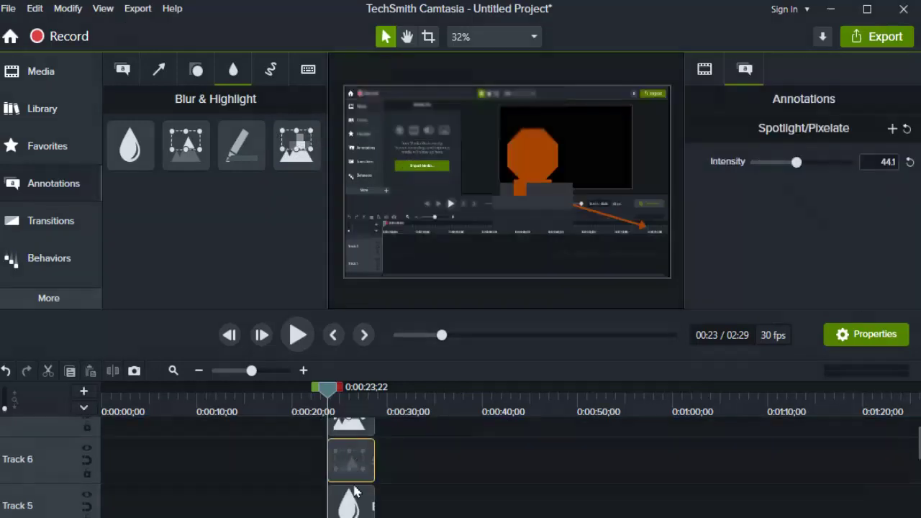
{"action": "left_click", "coordinate": [347, 454]}
{"action": "mouse_move", "coordinate": [347, 497]}
{"action": "left_mouse_down"}
{"action": "mouse_move", "coordinate": [349, 425]}
{"action": "mouse_move", "coordinate": [303, 151]}
{"action": "mouse_move", "coordinate": [457, 339]}
{"action": "mouse_move", "coordinate": [451, 495]}
{"action": "left_mouse_up"}
{"action": "double_click", "coordinate": [309, 149]}
{"action": "left_click", "coordinate": [468, 406]}
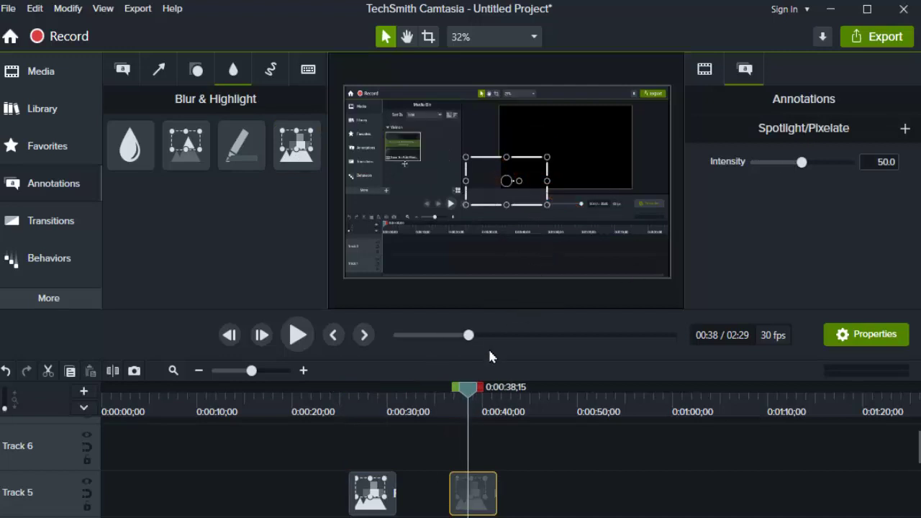
{"action": "left_click_drag", "start_coordinate": [473, 403], "coordinate": [457, 403]}
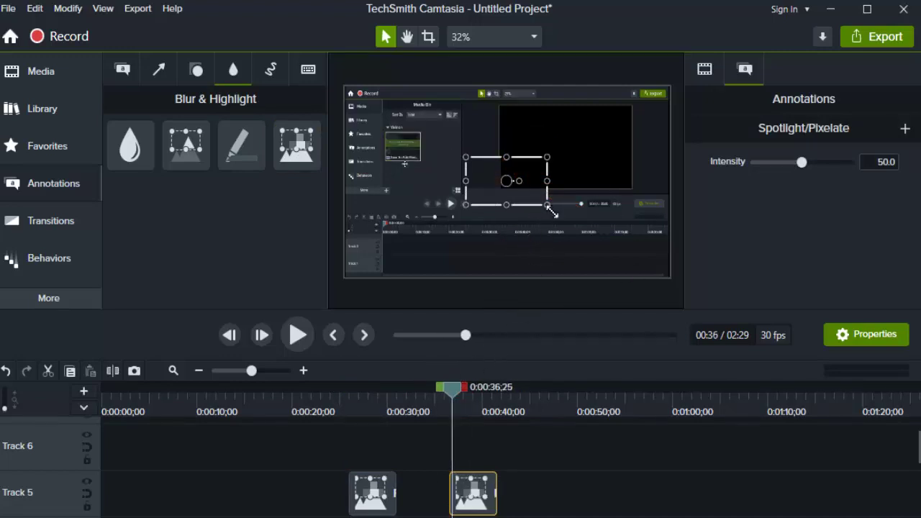
{"action": "mouse_move", "coordinate": [551, 212]}
{"action": "left_mouse_down"}
{"action": "mouse_move", "coordinate": [539, 216]}
{"action": "mouse_move", "coordinate": [467, 180]}
{"action": "mouse_move", "coordinate": [471, 131]}
{"action": "mouse_move", "coordinate": [498, 165]}
{"action": "mouse_move", "coordinate": [460, 198]}
{"action": "mouse_move", "coordinate": [471, 267]}
{"action": "mouse_move", "coordinate": [490, 163]}
{"action": "left_mouse_up"}
{"action": "scroll", "coordinate": [586, 434], "scroll_direction": "down", "scroll_amount": 3}
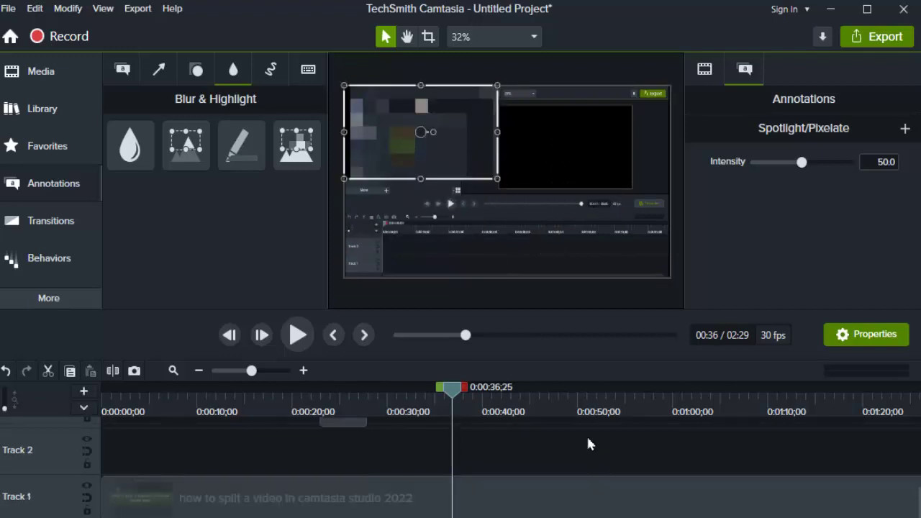
{"action": "scroll", "coordinate": [580, 426], "scroll_direction": "up", "scroll_amount": 3}
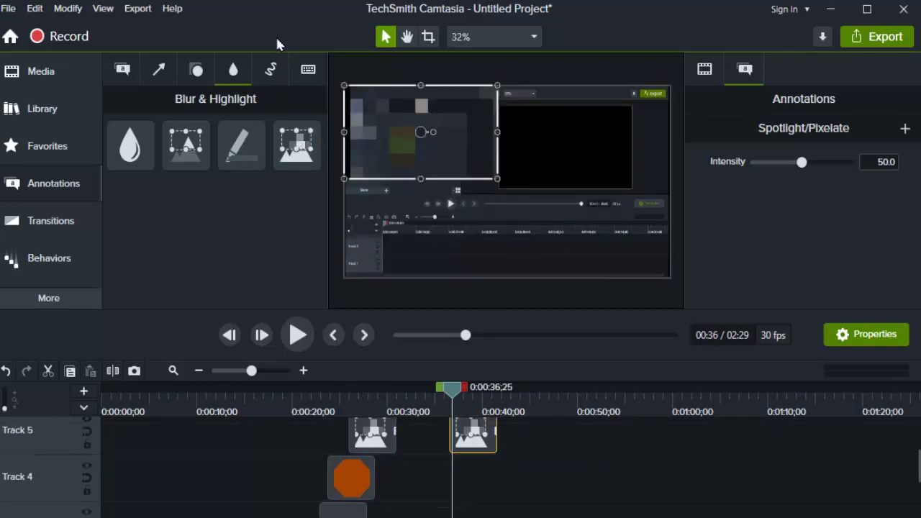
{"action": "left_click", "coordinate": [285, 69]}
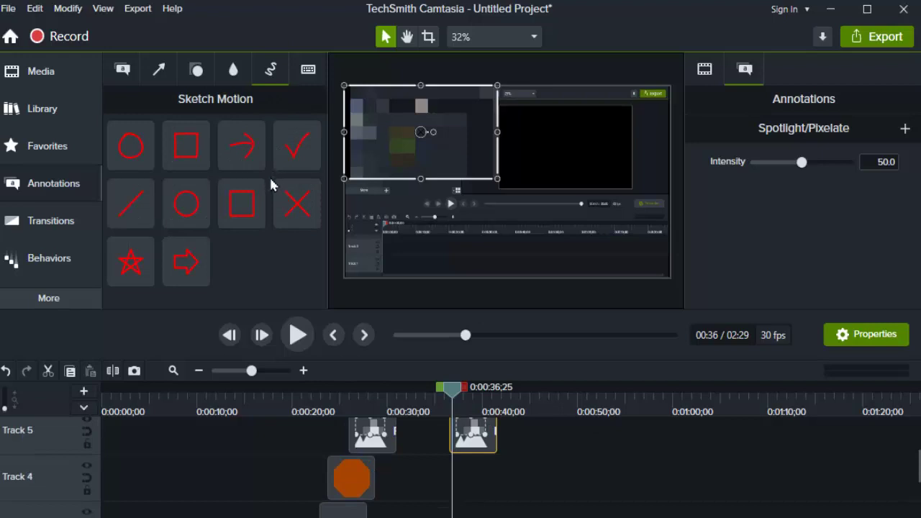
Add a red square sketch motion with thickness 13 and draw time 4.1, previewing its animation
{"action": "left_click", "coordinate": [185, 167]}
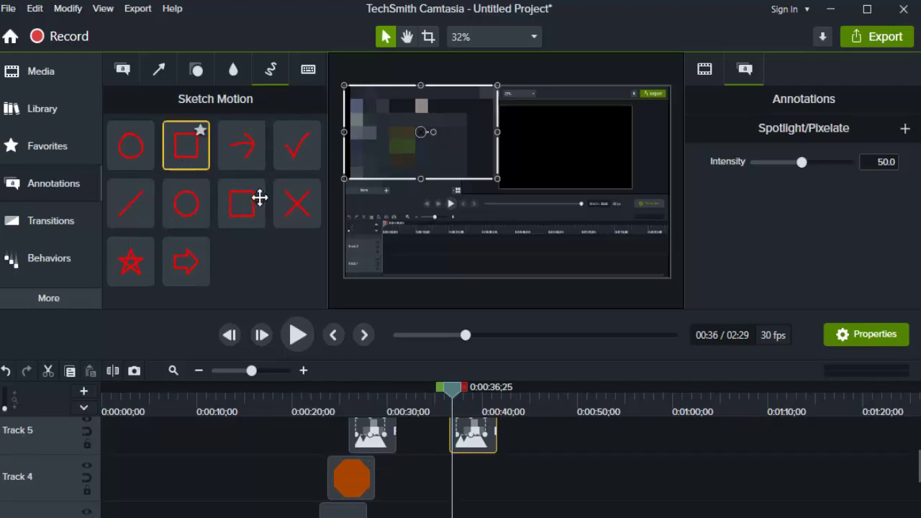
{"action": "mouse_move", "coordinate": [357, 228]}
{"action": "left_mouse_down"}
{"action": "mouse_move", "coordinate": [544, 205]}
{"action": "mouse_move", "coordinate": [632, 245]}
{"action": "left_mouse_up"}
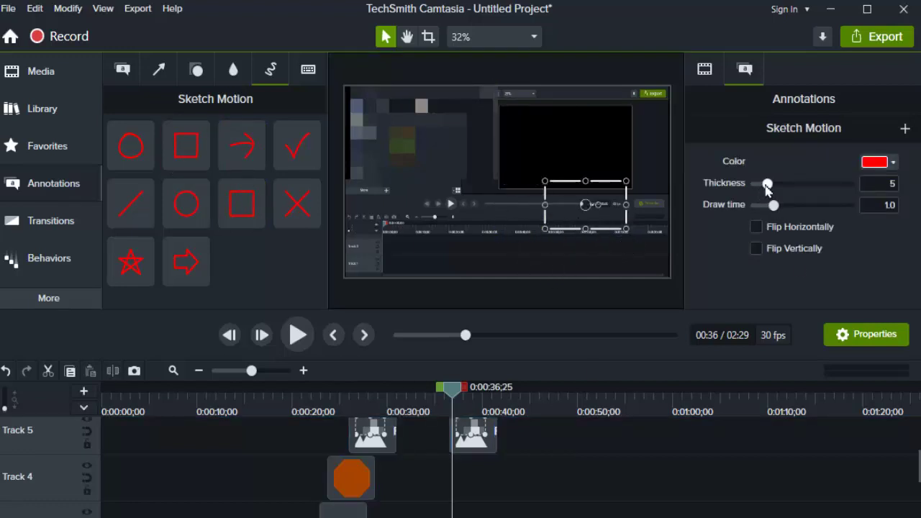
{"action": "left_click_drag", "start_coordinate": [767, 186], "coordinate": [818, 184]}
{"action": "left_click", "coordinate": [305, 340]}
{"action": "left_click", "coordinate": [303, 338]}
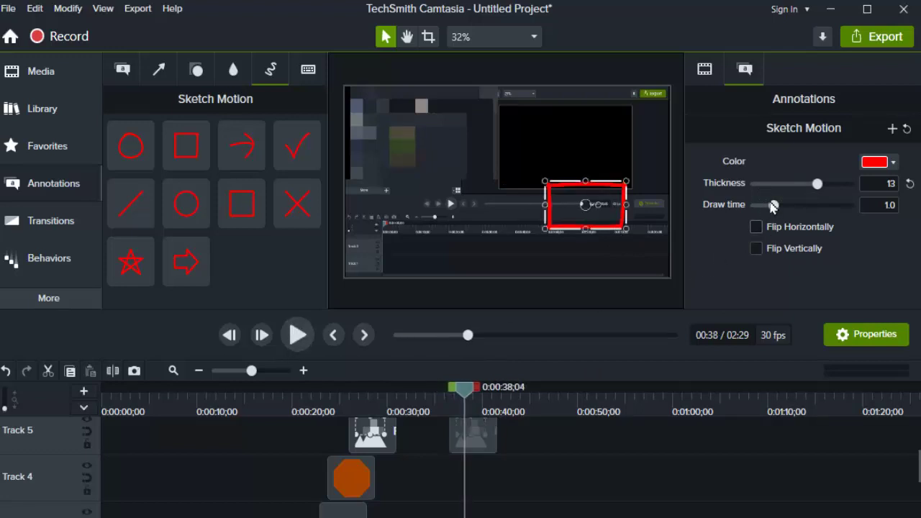
{"action": "left_click_drag", "start_coordinate": [769, 206], "coordinate": [833, 206]}
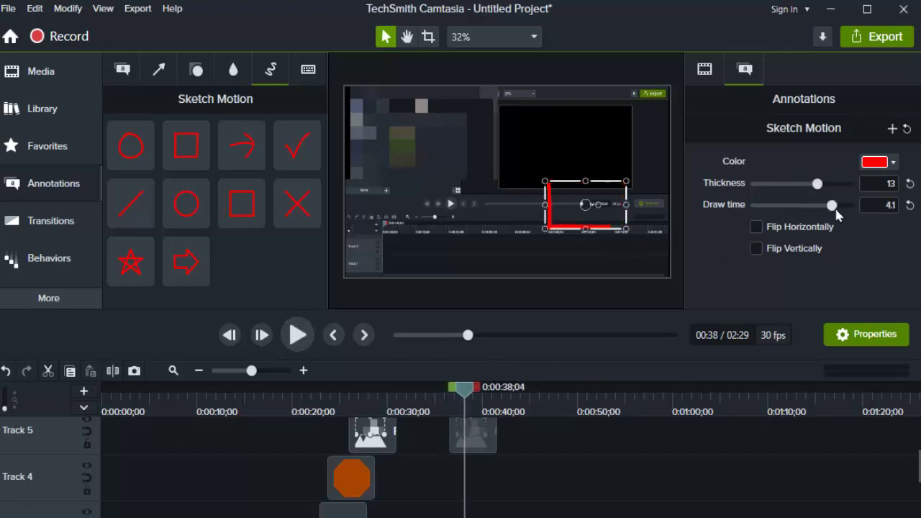
{"action": "left_click", "coordinate": [294, 337]}
{"action": "left_click", "coordinate": [293, 340]}
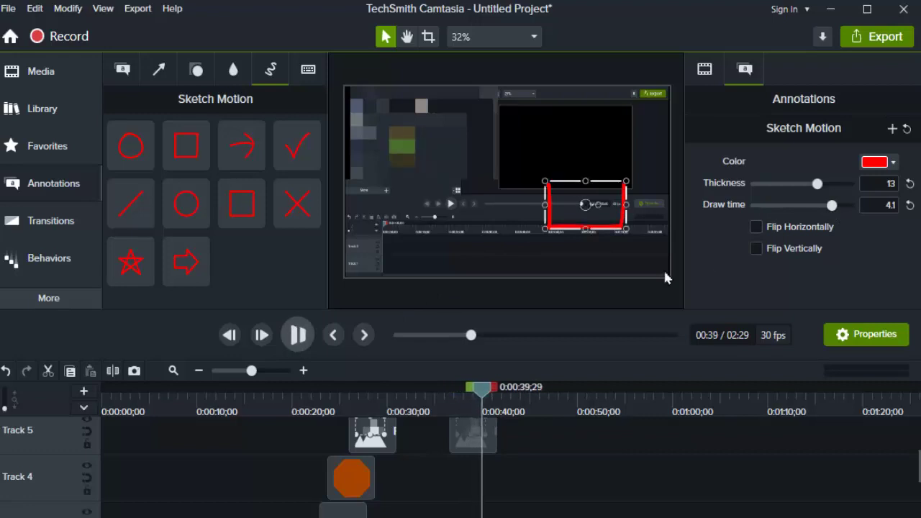
{"action": "scroll", "coordinate": [749, 180], "scroll_direction": "down", "scroll_amount": 5}
{"action": "scroll", "coordinate": [751, 183], "scroll_direction": "up", "scroll_amount": 5}
{"action": "left_click", "coordinate": [745, 69]}
Shrink the sketch-motion box into a small outline at 0:37 and play it back
{"action": "left_click_drag", "start_coordinate": [491, 405], "coordinate": [455, 403]}
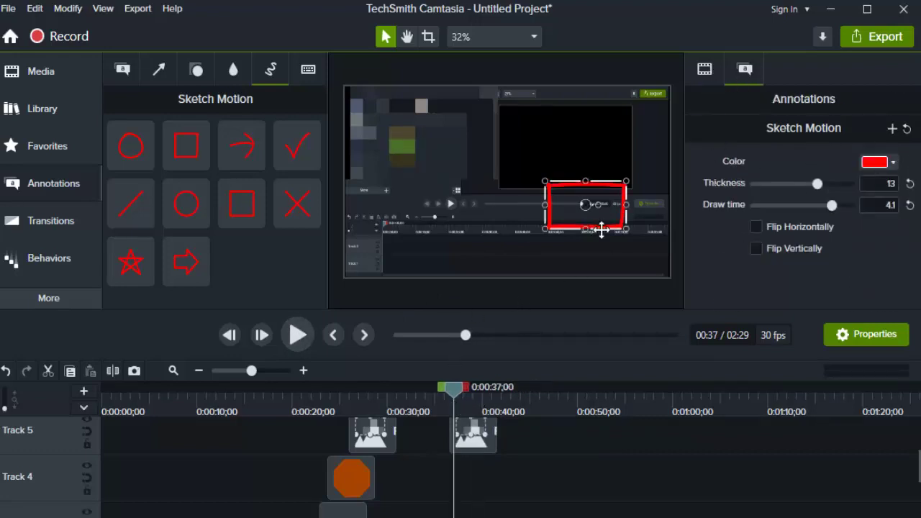
{"action": "left_click", "coordinate": [574, 229]}
{"action": "mouse_move", "coordinate": [573, 229]}
{"action": "left_mouse_down"}
{"action": "mouse_move", "coordinate": [550, 223]}
{"action": "mouse_move", "coordinate": [609, 213]}
{"action": "left_mouse_up"}
{"action": "left_click", "coordinate": [455, 217]}
{"action": "mouse_move", "coordinate": [507, 182]}
{"action": "left_mouse_down"}
{"action": "mouse_move", "coordinate": [461, 214]}
{"action": "mouse_move", "coordinate": [466, 230]}
{"action": "left_mouse_up"}
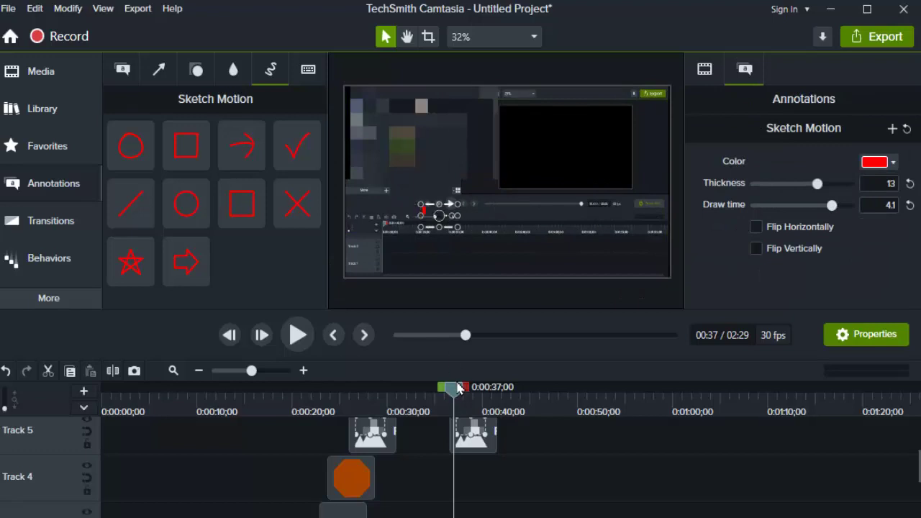
{"action": "left_click", "coordinate": [308, 341]}
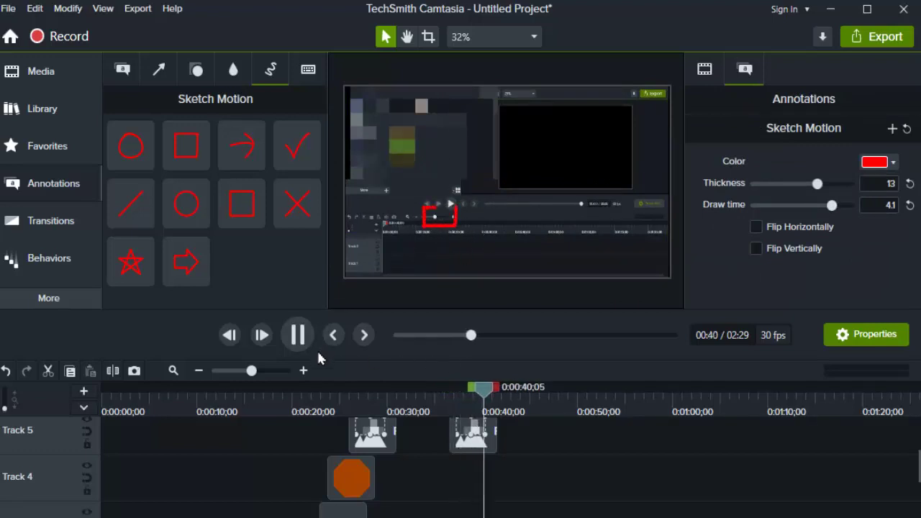
{"action": "left_click", "coordinate": [297, 335]}
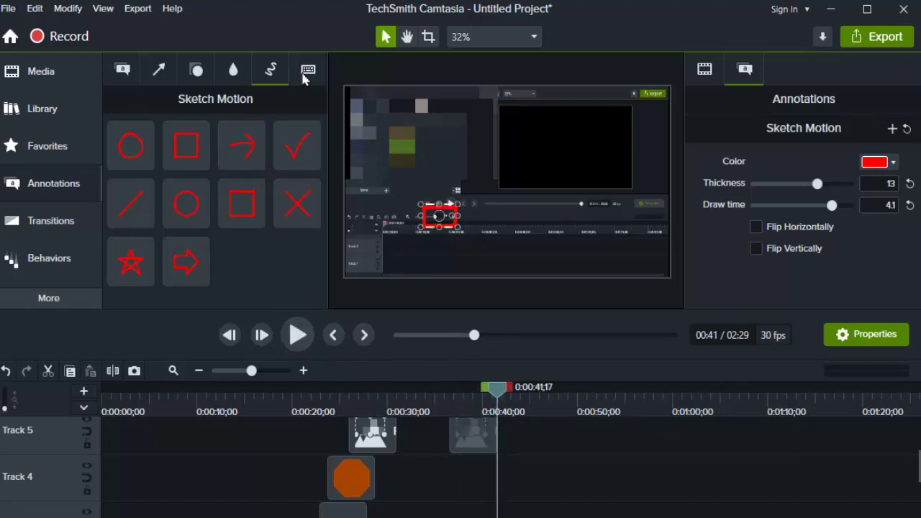
Add a keystroke callout on Track 7 near 0:53, moved up-left, showing Space and enlarged
{"action": "left_click", "coordinate": [308, 69]}
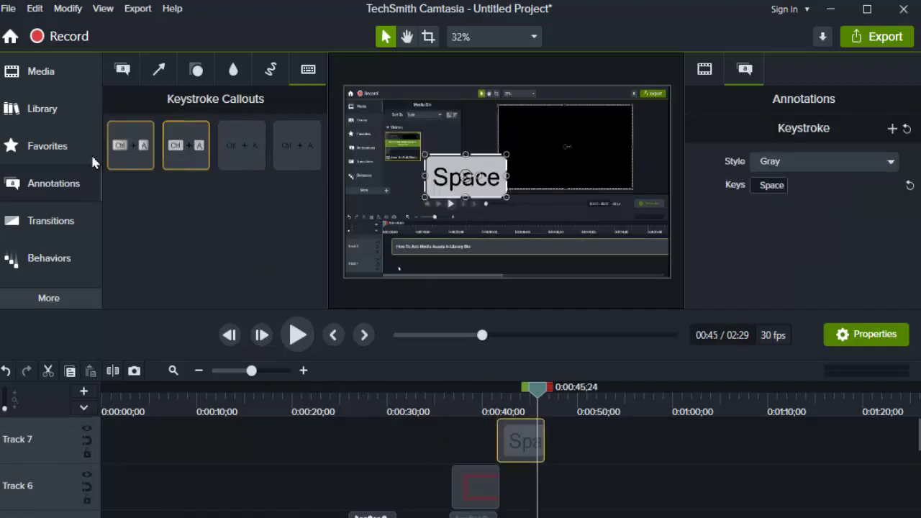
{"action": "left_click_drag", "start_coordinate": [132, 153], "coordinate": [612, 438]}
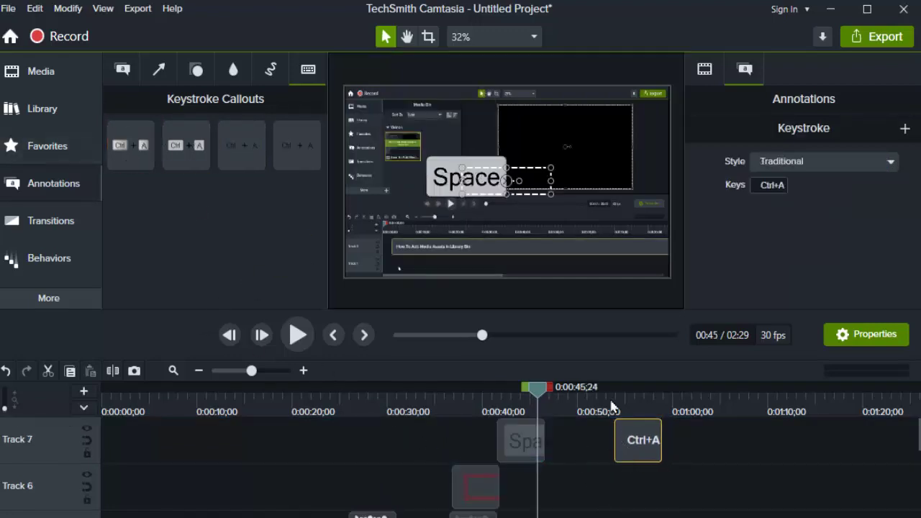
{"action": "left_click_drag", "start_coordinate": [614, 392], "coordinate": [650, 389]}
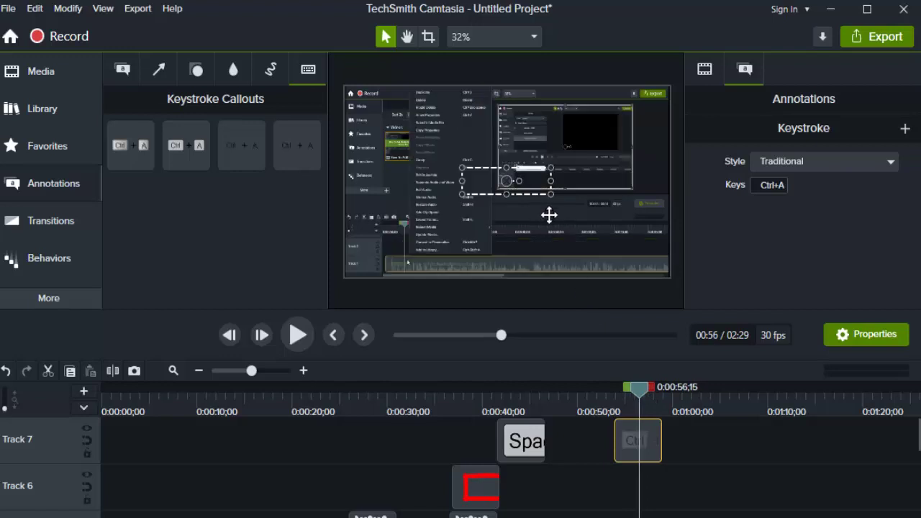
{"action": "left_click_drag", "start_coordinate": [542, 202], "coordinate": [465, 181]}
{"action": "left_click", "coordinate": [802, 161]}
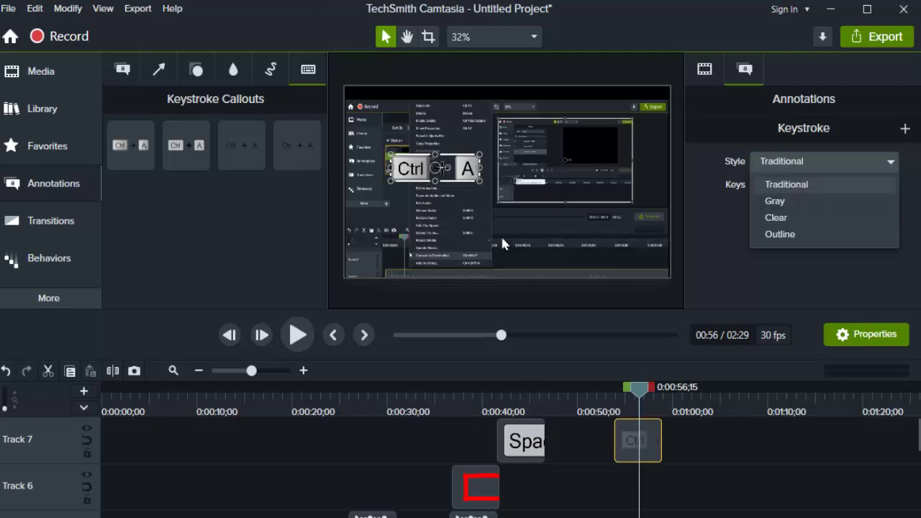
{"action": "left_click", "coordinate": [426, 177]}
{"action": "left_click", "coordinate": [768, 188]}
{"action": "key", "text": "r"}
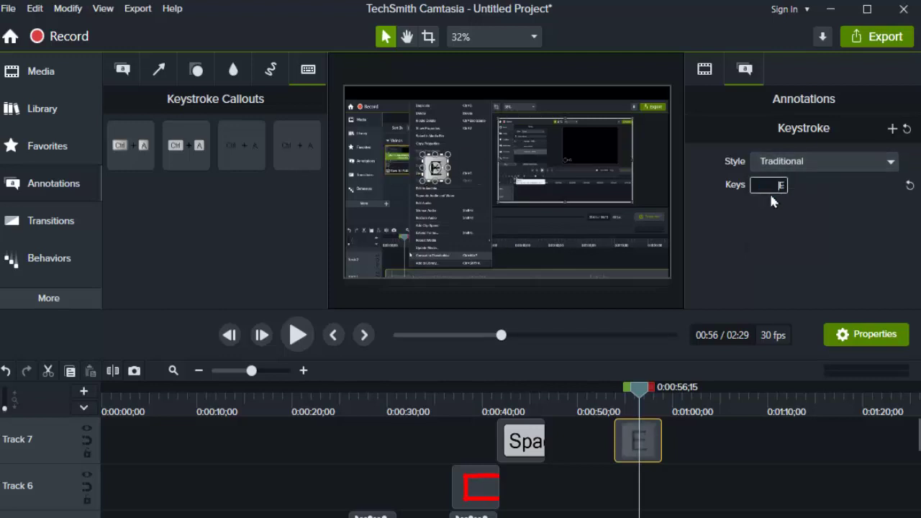
{"action": "key", "text": "space"}
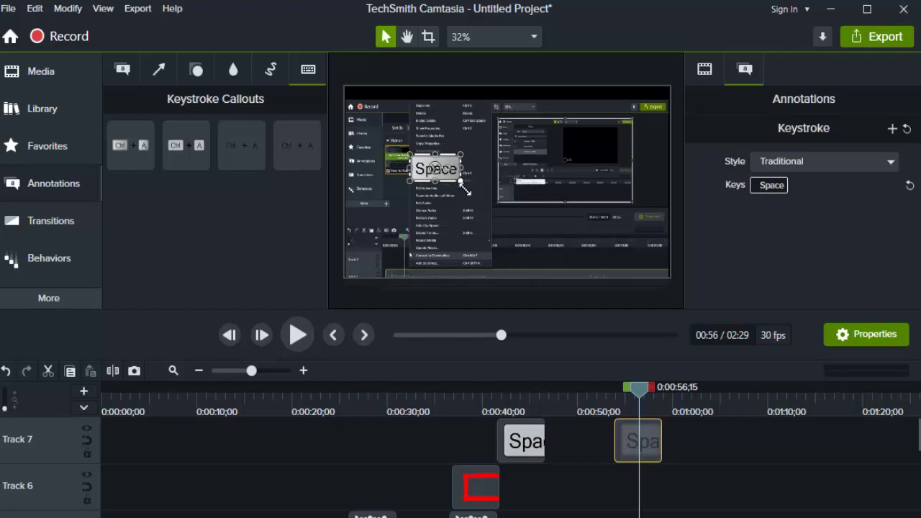
{"action": "left_click_drag", "start_coordinate": [461, 182], "coordinate": [508, 195]}
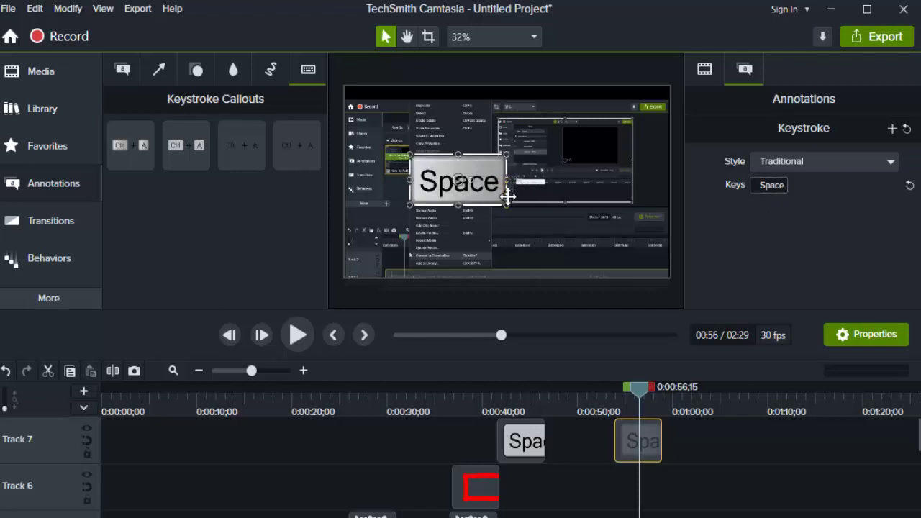
Change the keystroke callout's key to F and switch it to the Gray style
{"action": "left_click", "coordinate": [786, 186]}
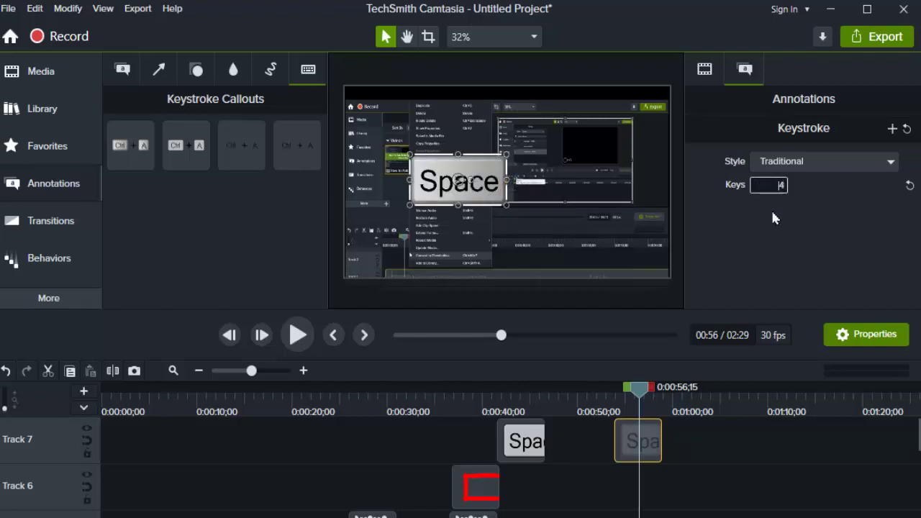
{"action": "key", "text": "4"}
{"action": "key", "text": "space"}
{"action": "key", "text": "5"}
{"action": "key", "text": "2"}
{"action": "key", "text": "t"}
{"action": "key", "text": "f"}
{"action": "left_click", "coordinate": [791, 163]}
{"action": "left_click", "coordinate": [793, 203]}
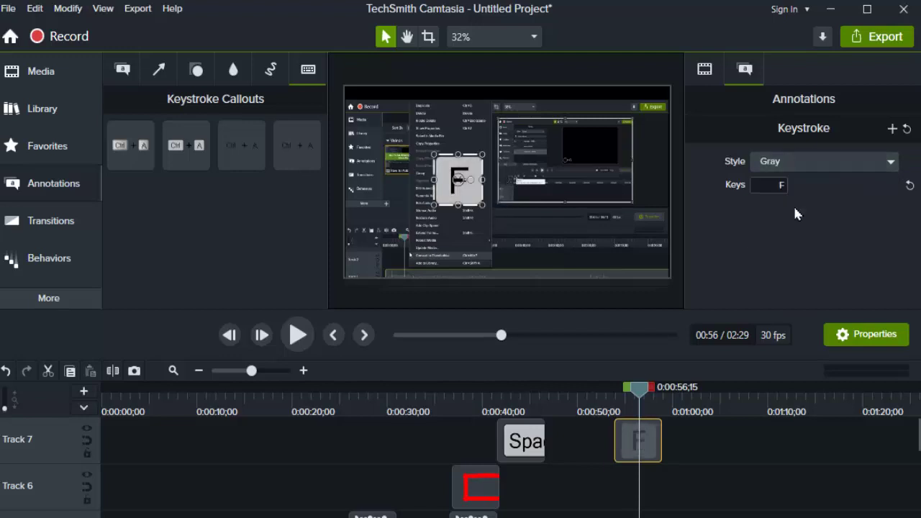
{"action": "key", "text": "d"}
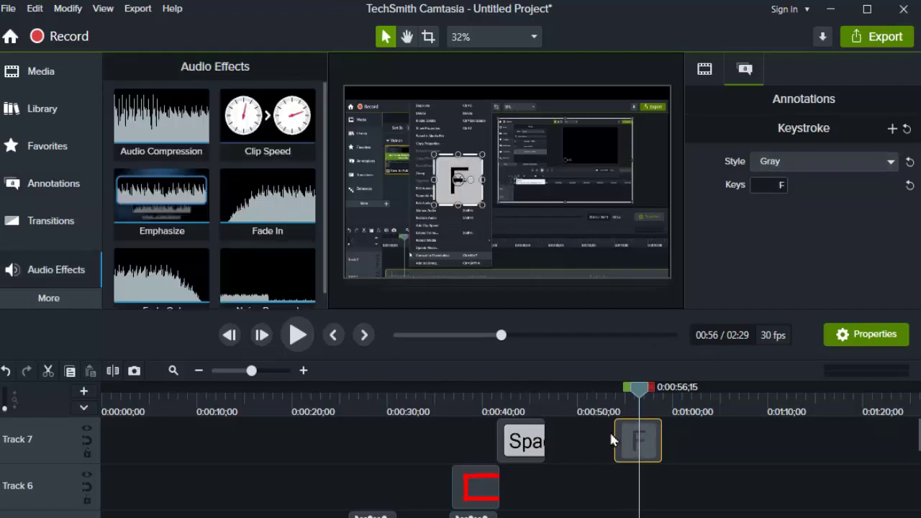
Open the Library to view the Default library's three assets
{"action": "key", "text": "n"}
{"action": "left_click", "coordinate": [39, 121]}
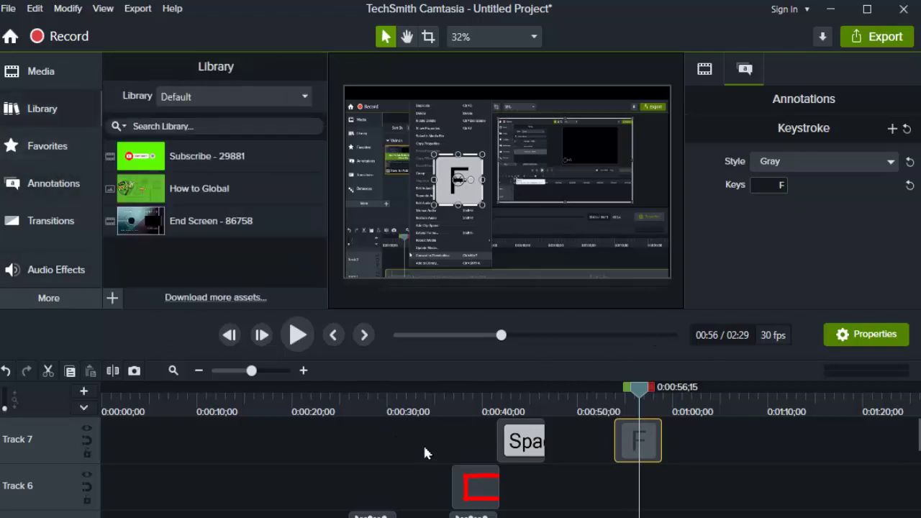